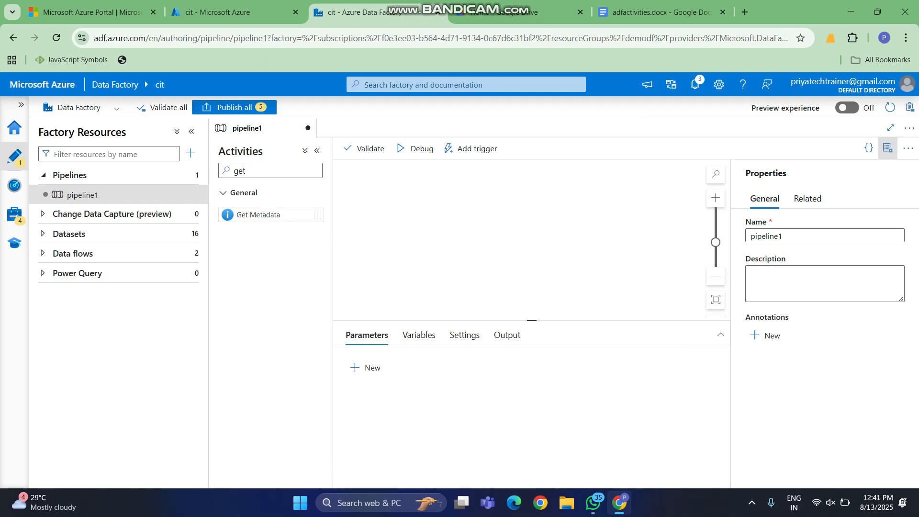
Add a Get Metadata activity to the pipeline and start a new Azure Blob Storage dataset for it in DelimitedText format.
drag(258, 214, 364, 213)
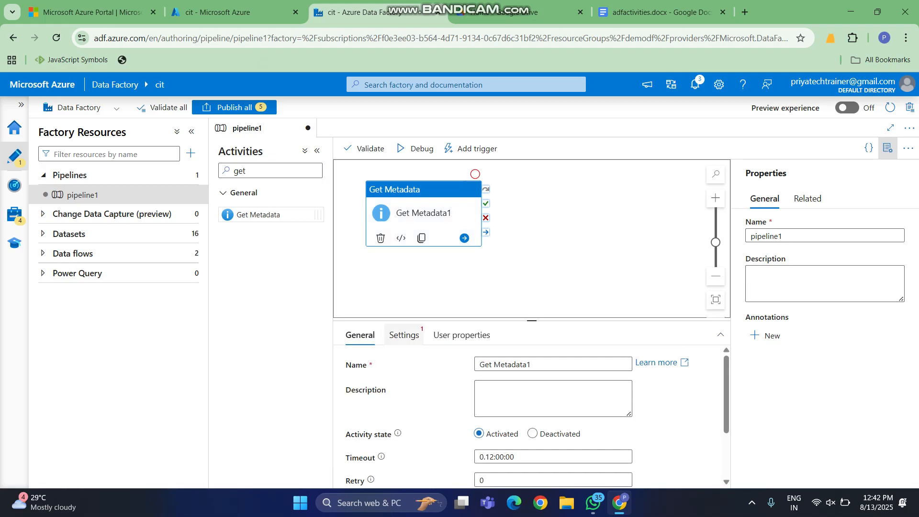
click(404, 335)
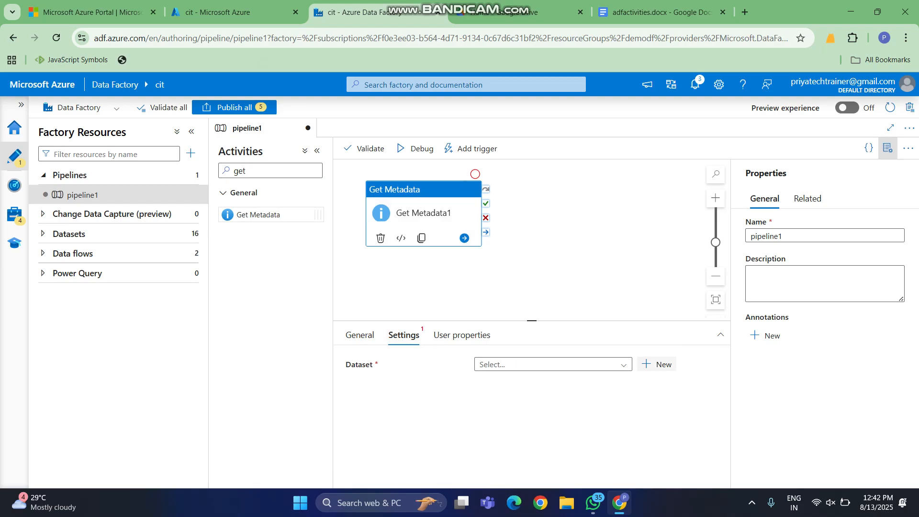
click(657, 364)
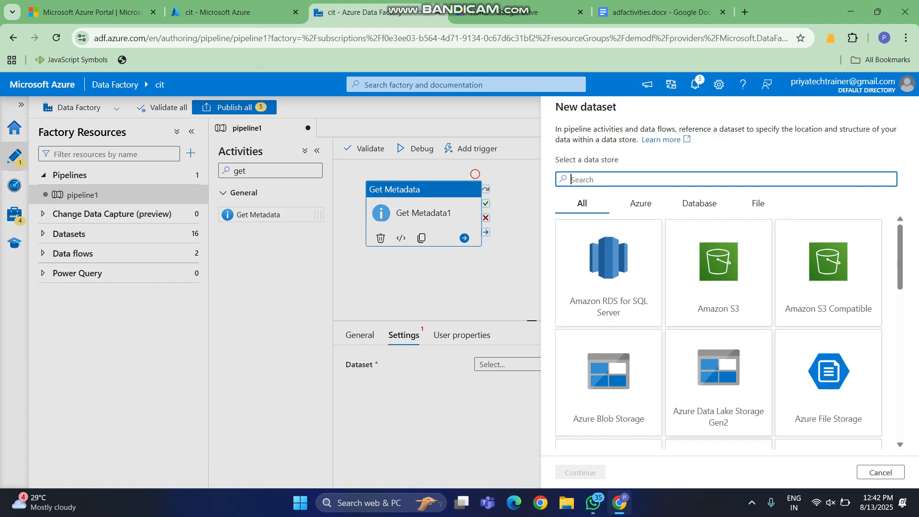
click(608, 378)
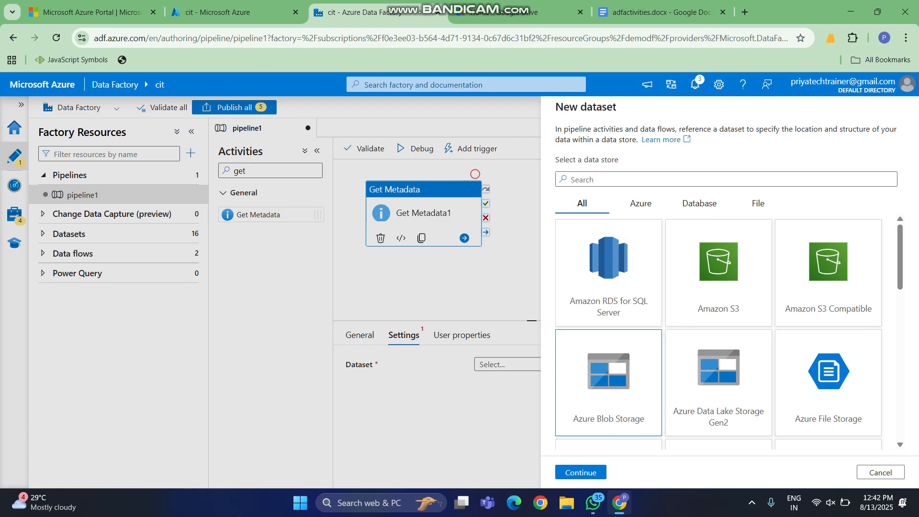
click(581, 473)
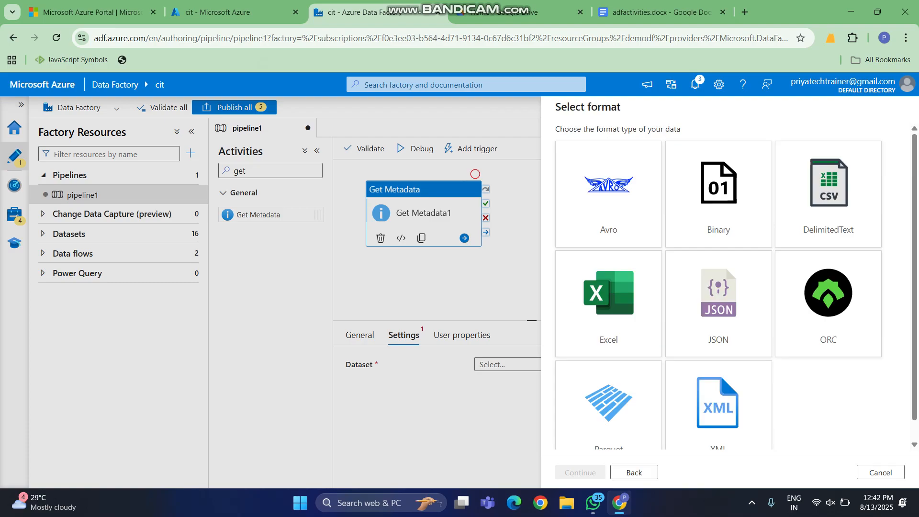
click(853, 168)
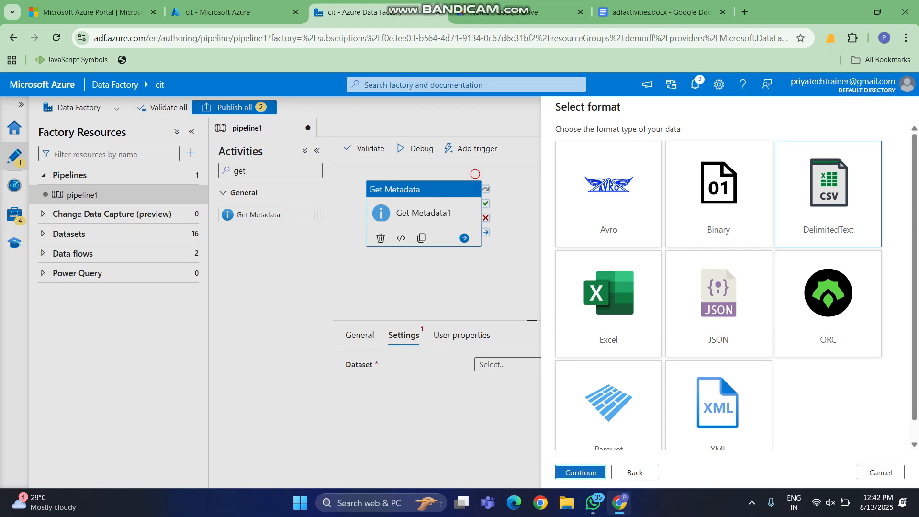
click(581, 472)
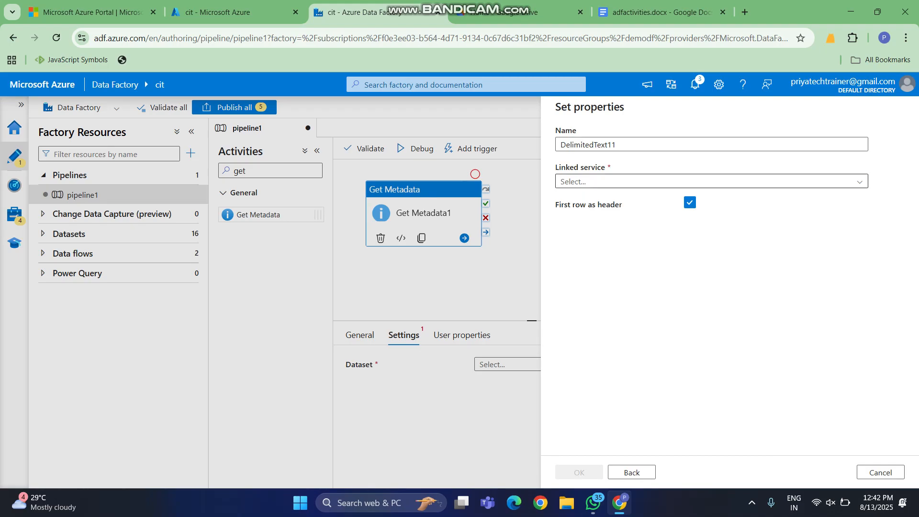
Link the new dataset to AzureBlobStorage1, set its file path to the input folder, and create it.
click(709, 181)
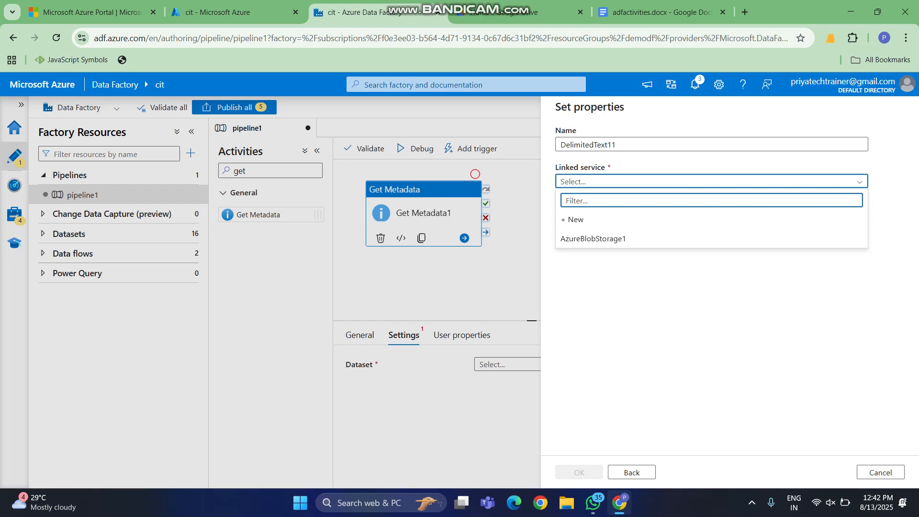
click(593, 238)
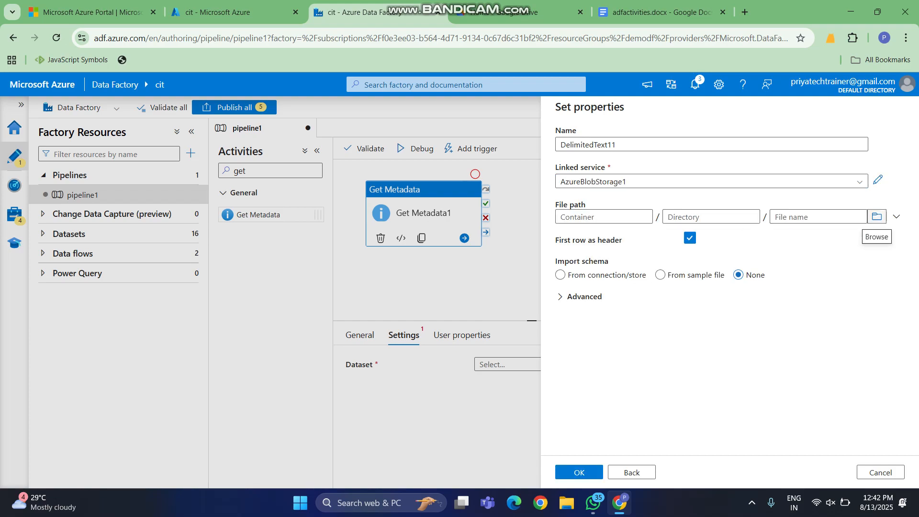
click(877, 217)
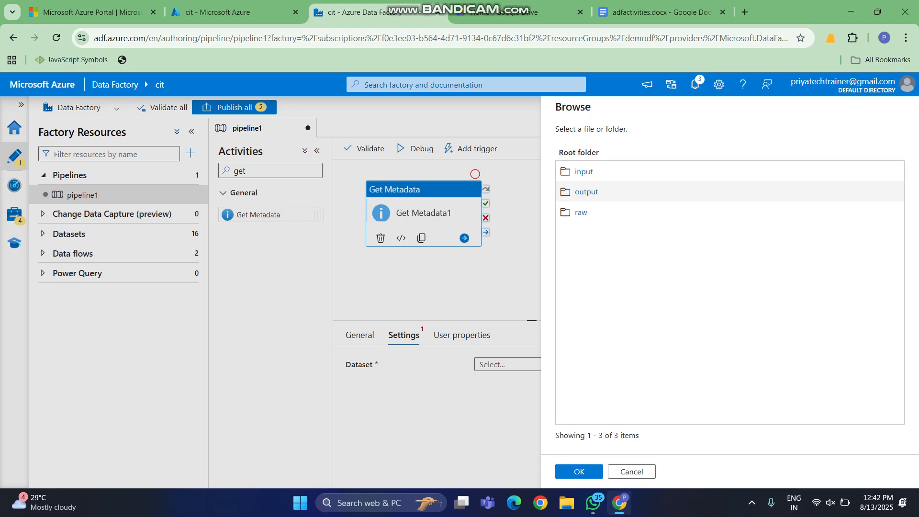
click(583, 172)
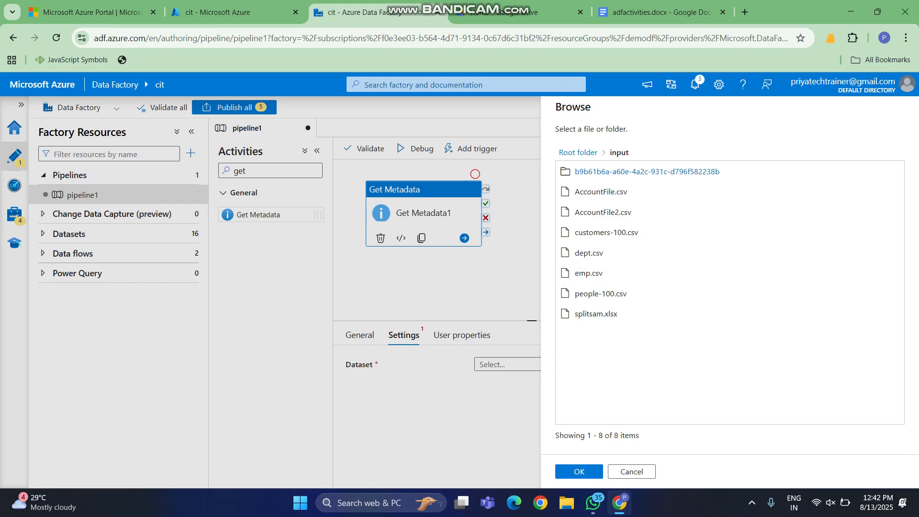
click(579, 471)
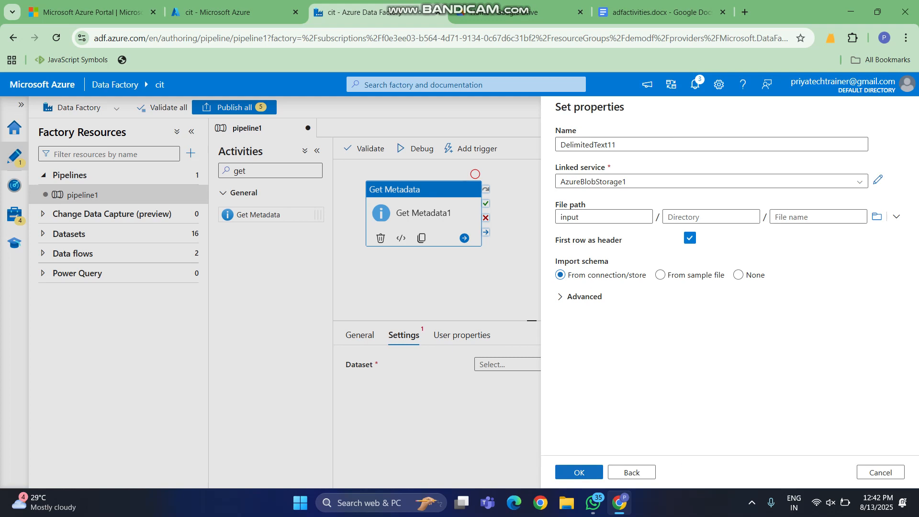
click(580, 472)
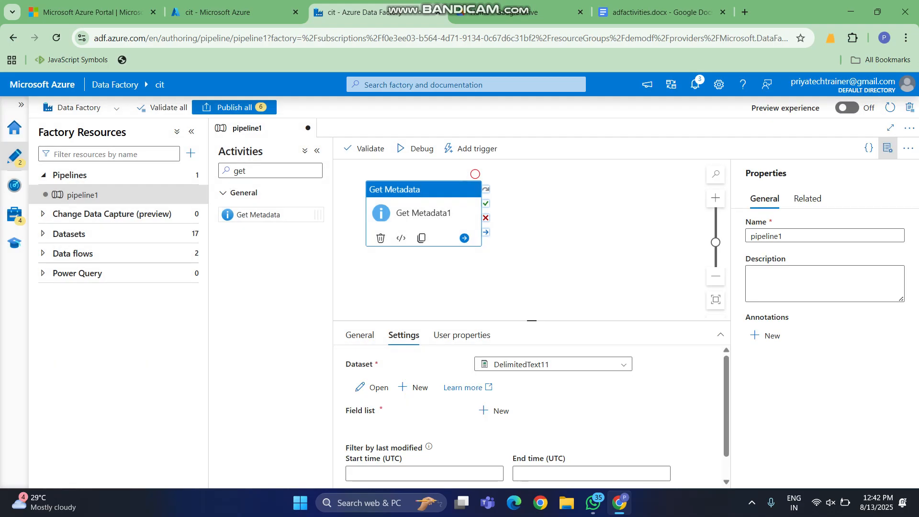
Validate the pipeline and add a Child items argument to the Get Metadata activity's field list.
click(365, 148)
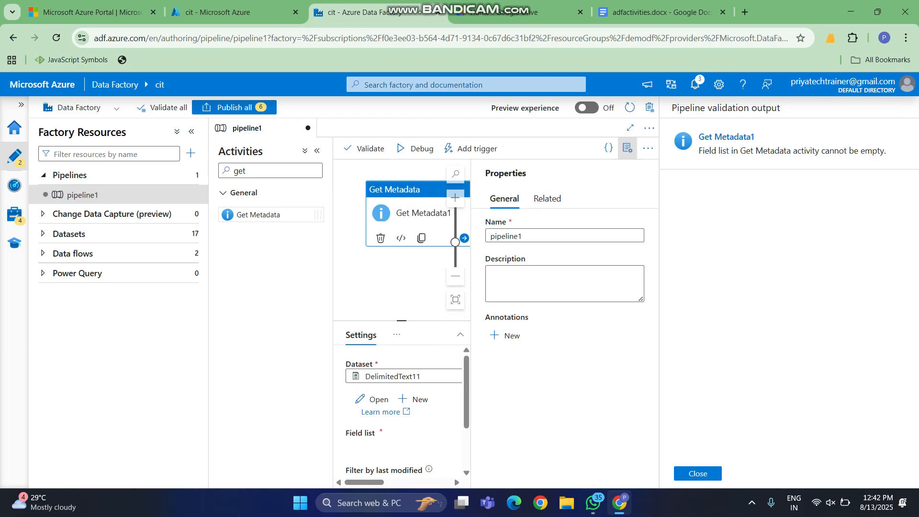
click(698, 474)
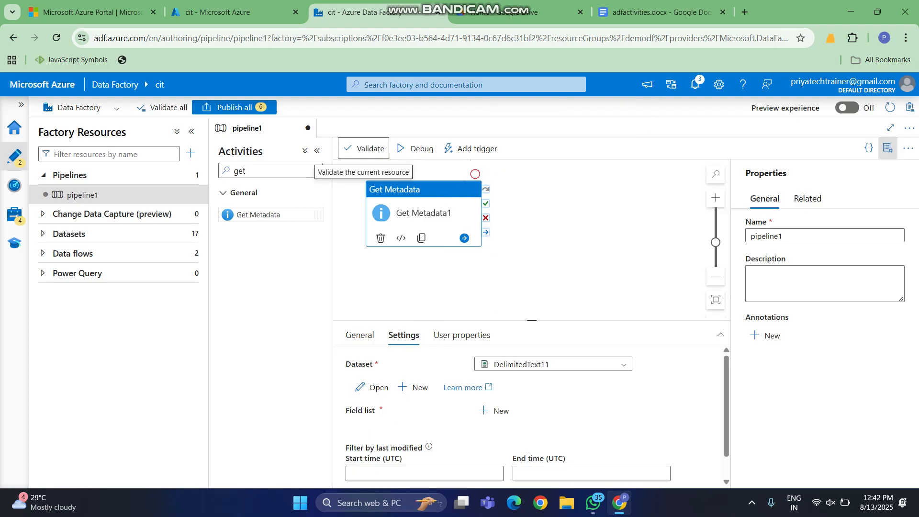
click(494, 410)
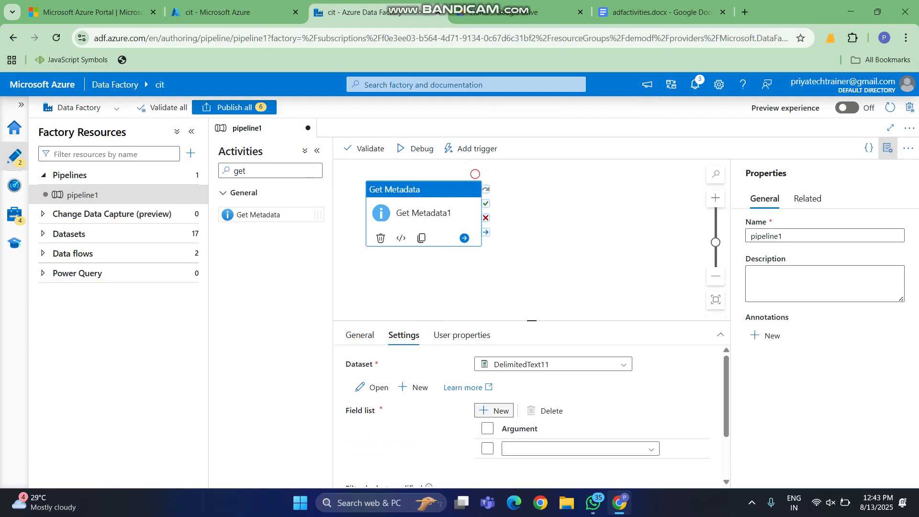
click(575, 449)
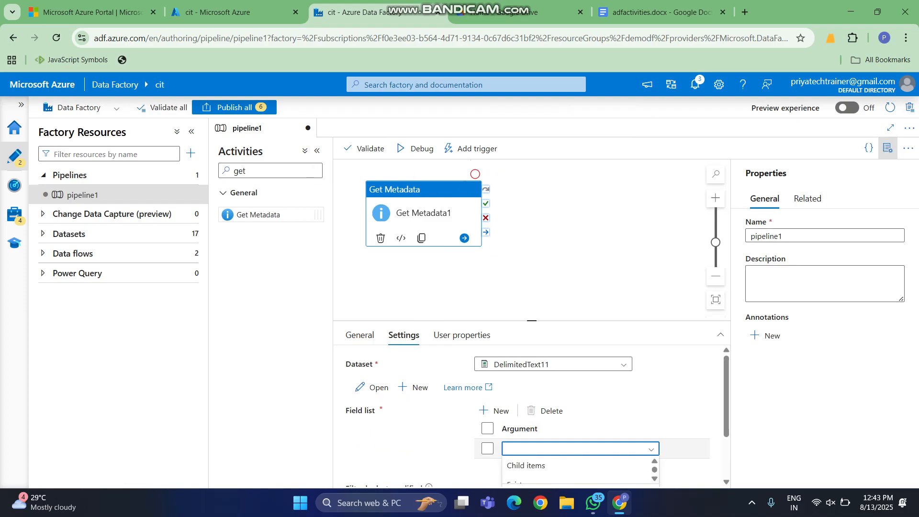
click(527, 465)
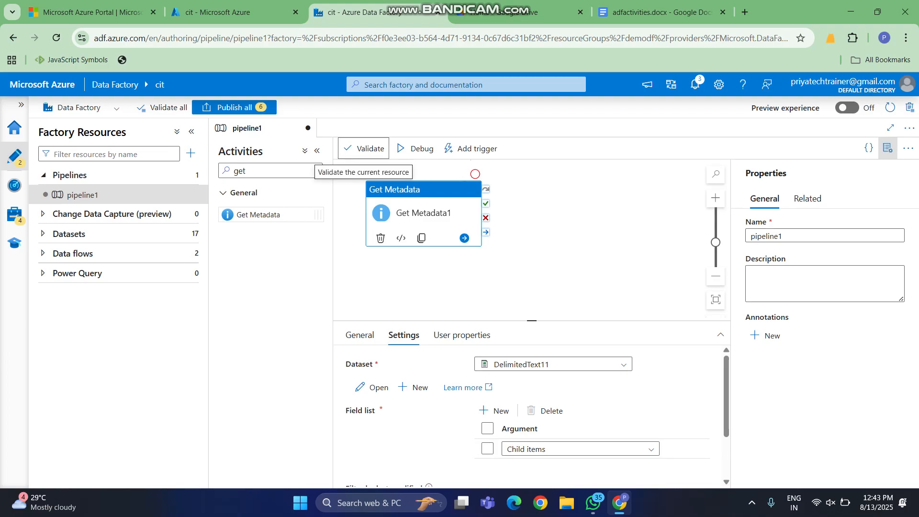
Validate the pipeline again and start a debug run.
click(364, 149)
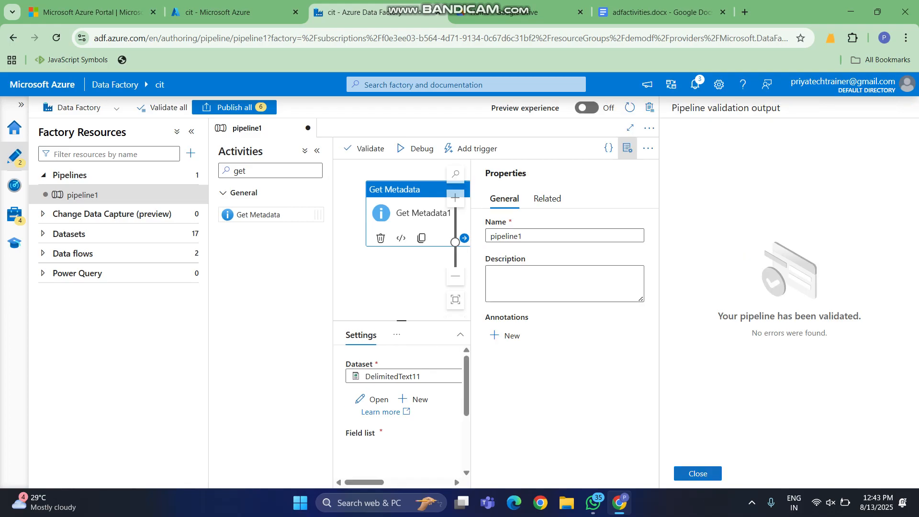
click(698, 473)
click(416, 148)
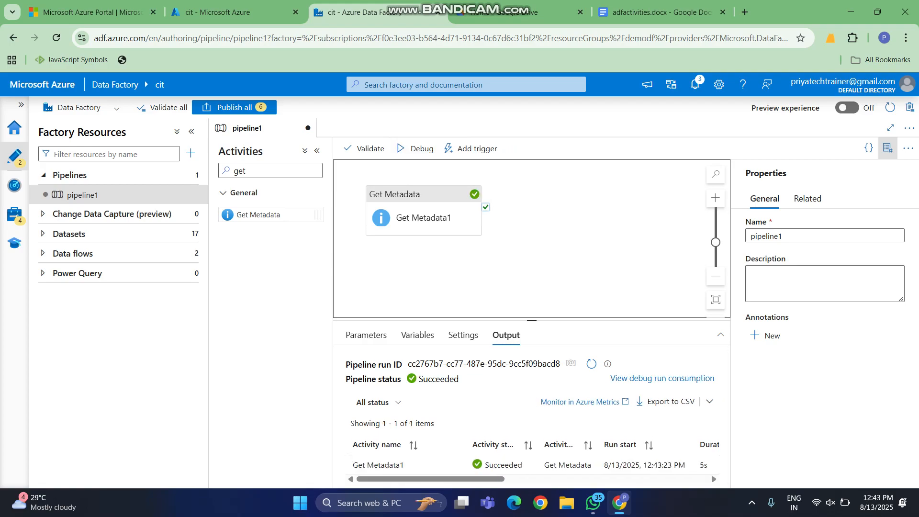
Review the output JSON of the Get Metadata debug run, including its child items, and close it.
mouse_move(455, 465)
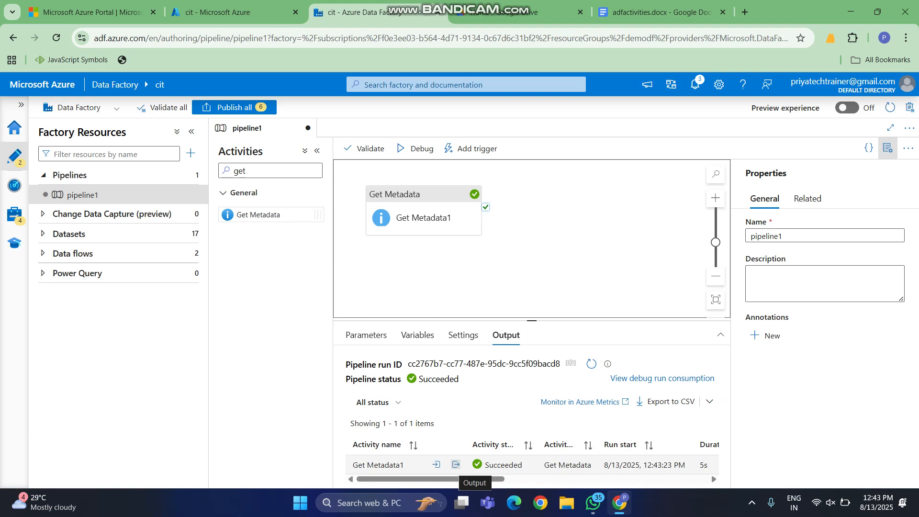
click(456, 465)
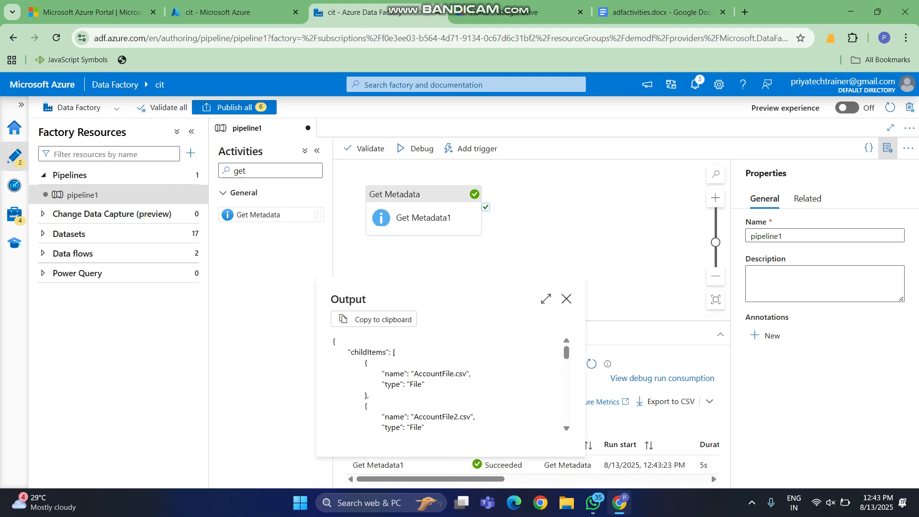
scroll(448, 383, down, 5)
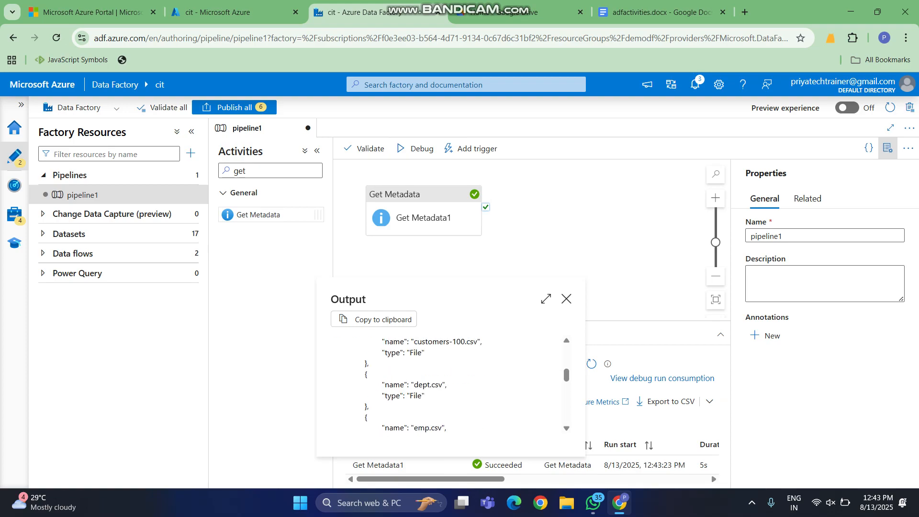
scroll(447, 383, down, 10)
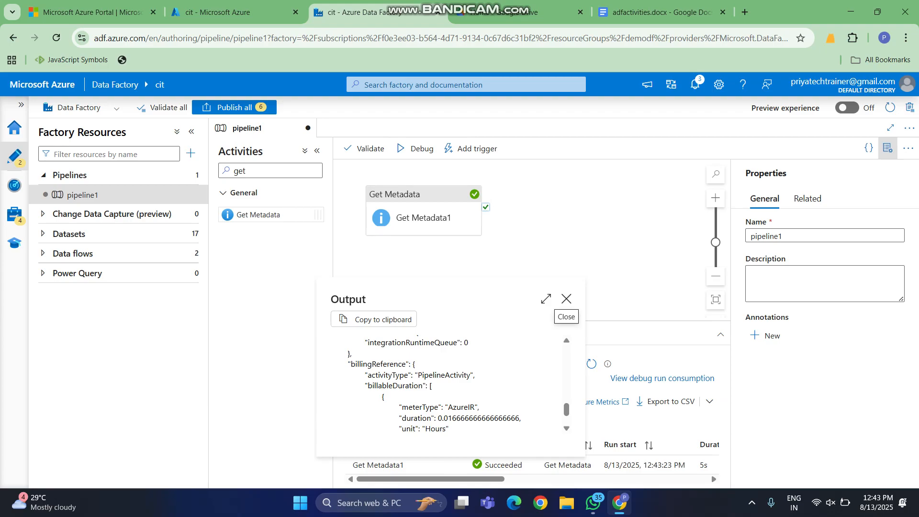
click(567, 299)
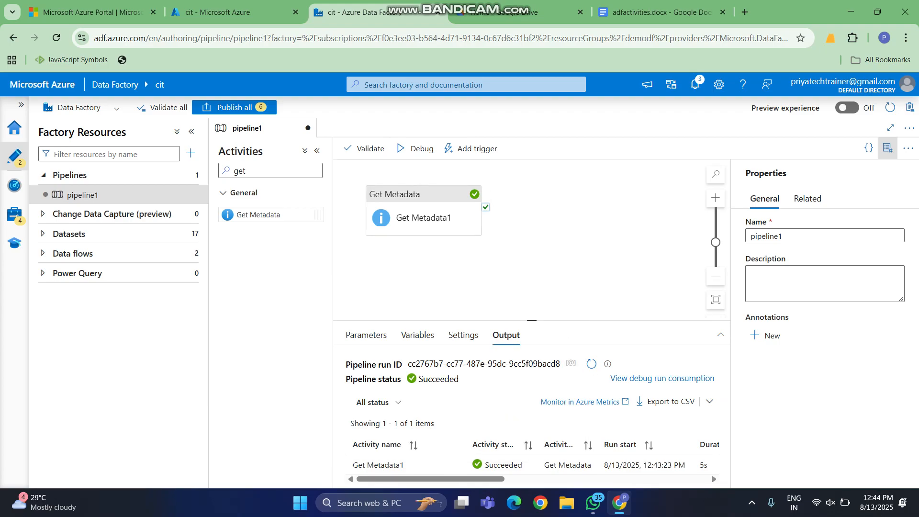
Check the pipeline steps in the adfactivities.docx Google Docs document, and return to Azure Data Factory.
click(661, 12)
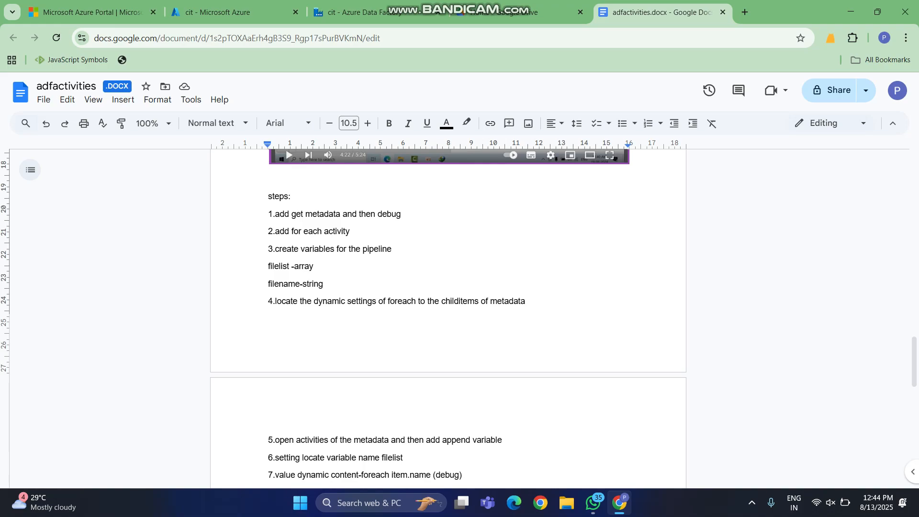
key(ctrl+u)
key(ctrl+3)
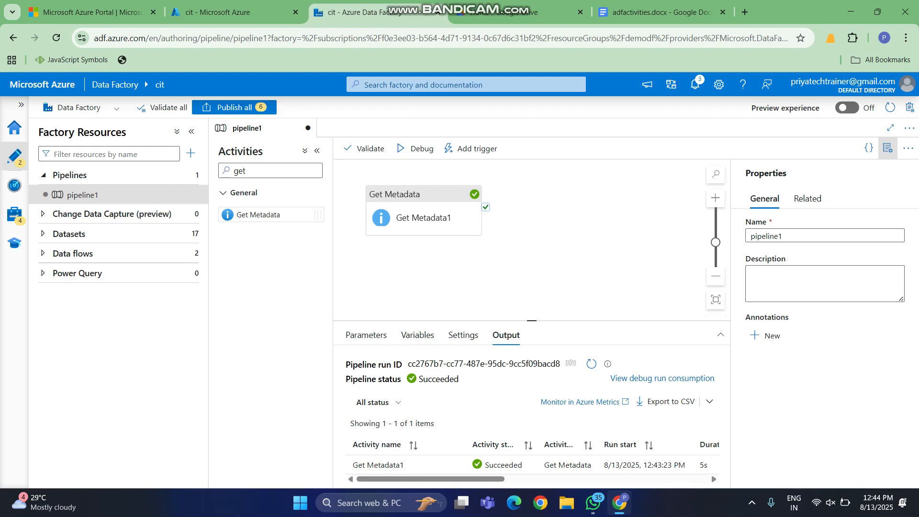
Search the activities for "for" and add a ForEach activity beside Get Metadata on the pipeline canvas.
click(254, 171)
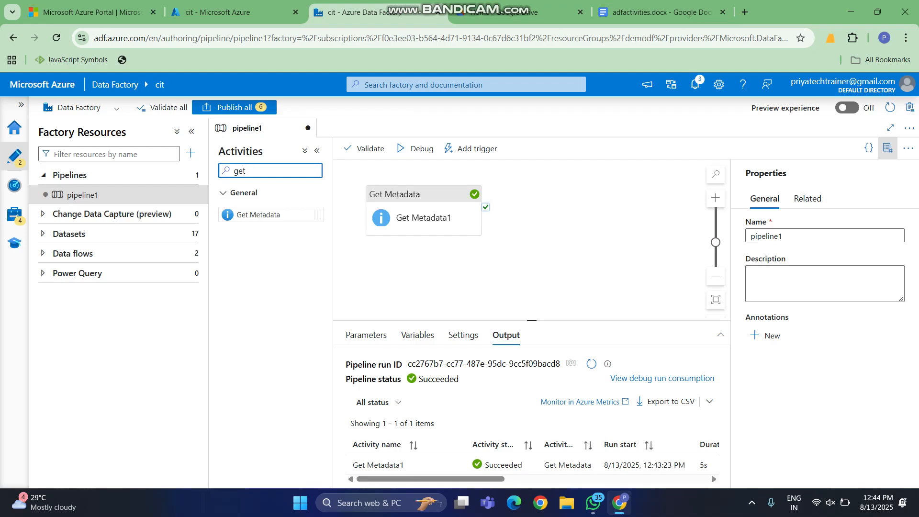
key(BackSpace)
key(BackSpace)
key(BackSpace)
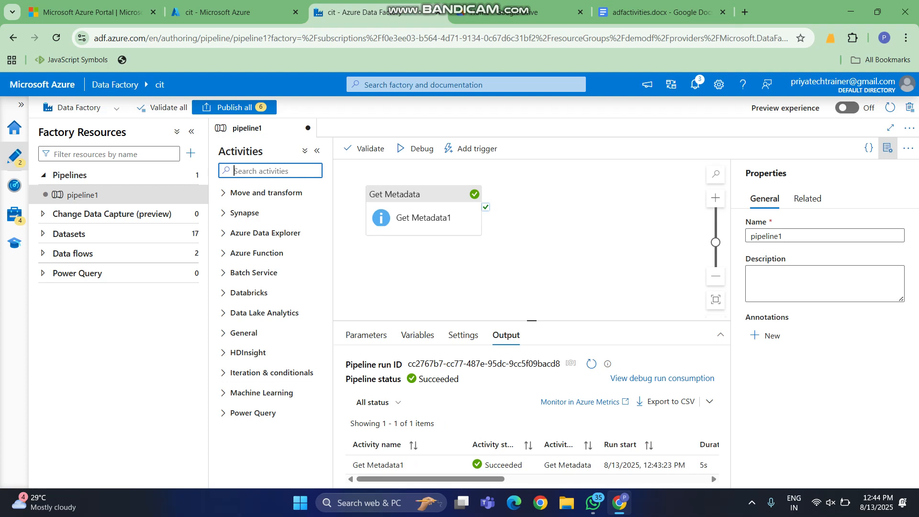
text(for e)
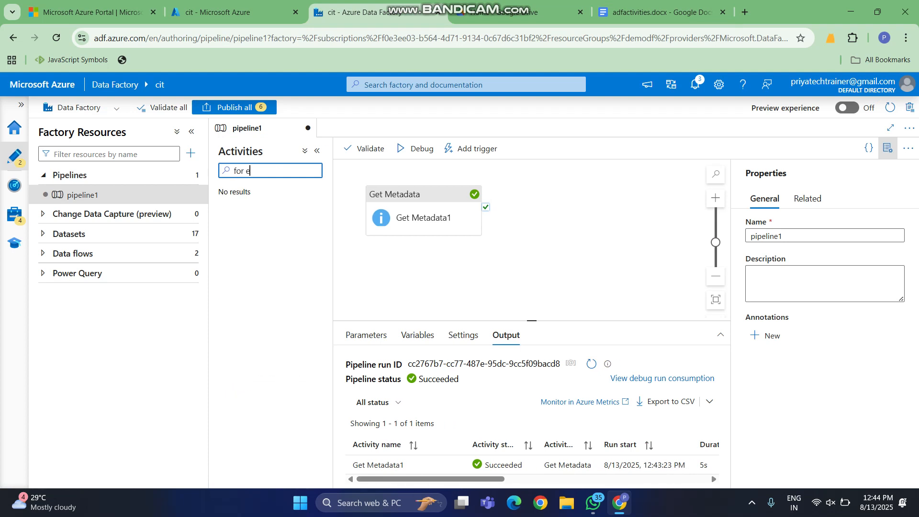
text(ach)
key(BackSpace)
key(BackSpace)
key(BackSpace)
key(BackSpace)
key(BackSpace)
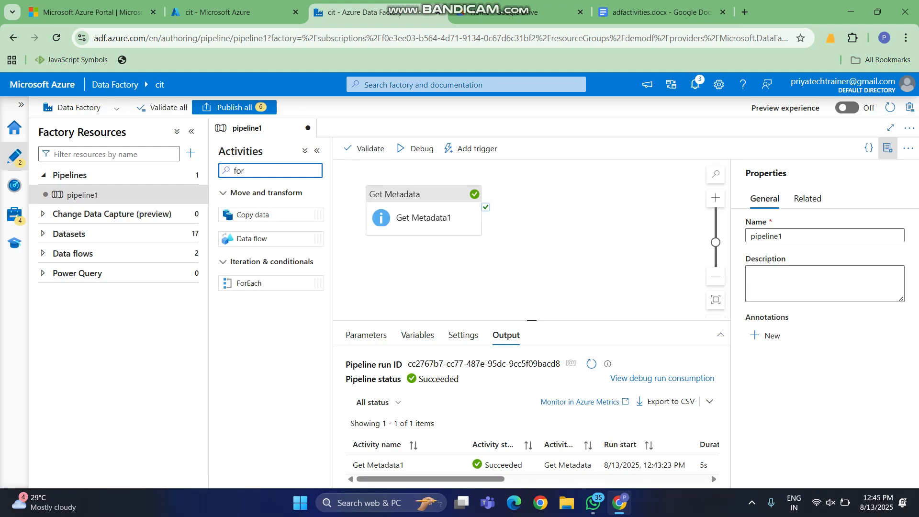
drag(249, 283, 503, 228)
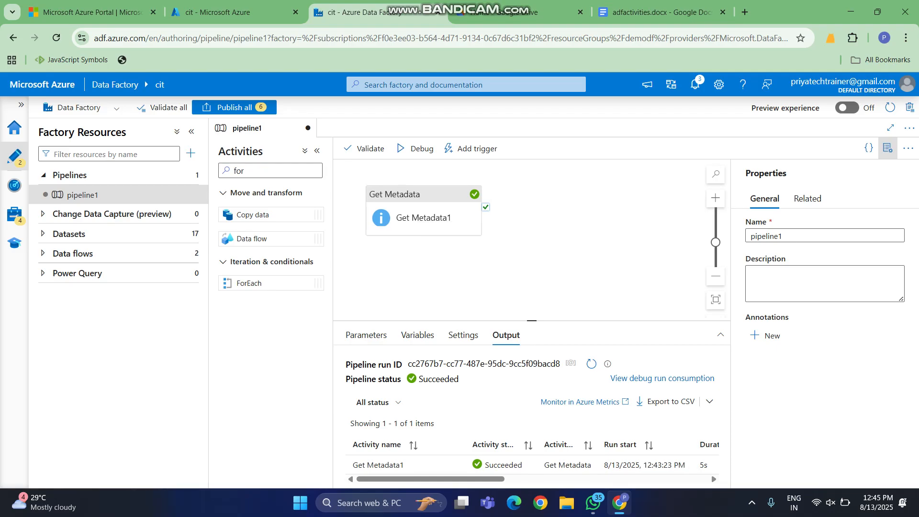
drag(249, 283, 546, 202)
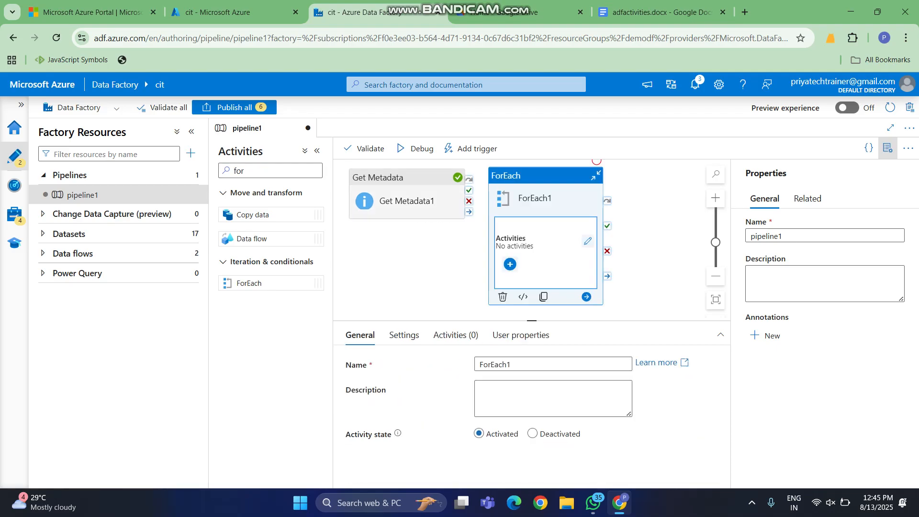
Connect the on-completion output of Get Metadata1 to the ForEach1 activity.
drag(597, 160, 596, 151)
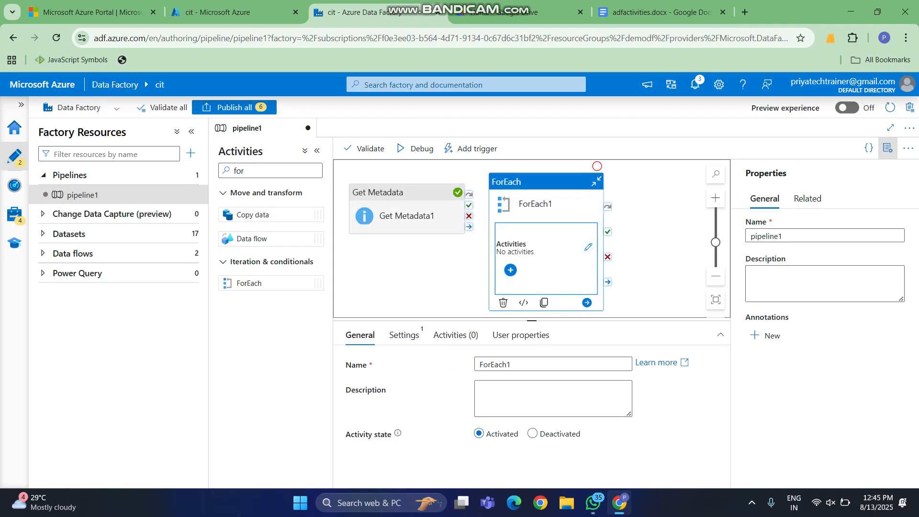
drag(469, 227, 493, 229)
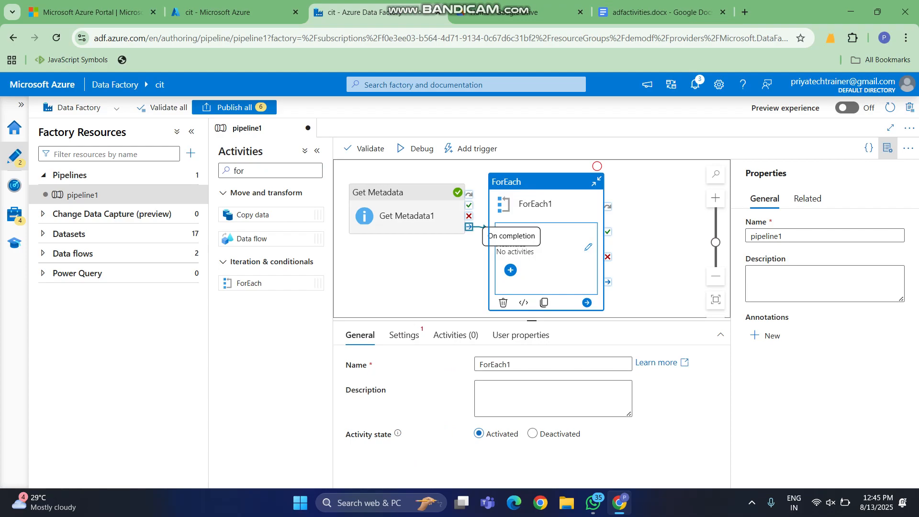
click(597, 166)
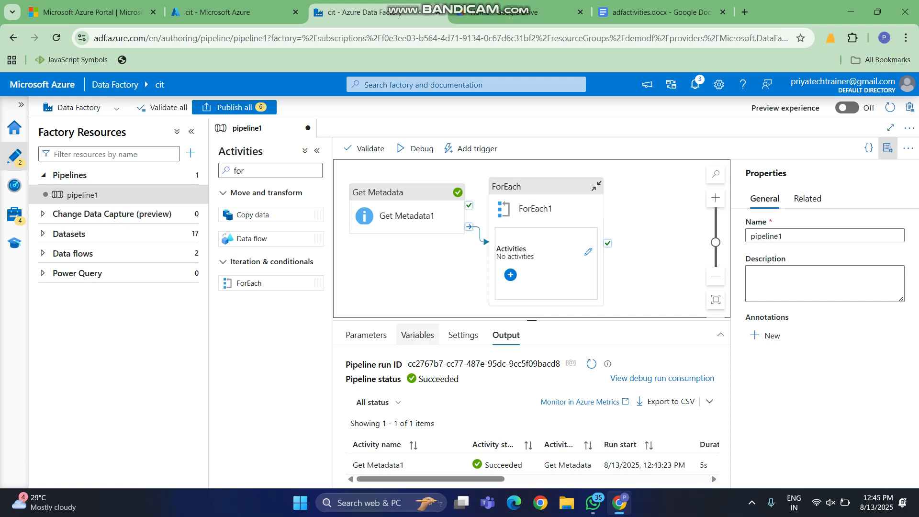
Add a pipeline variable named filelist with type Array.
click(417, 334)
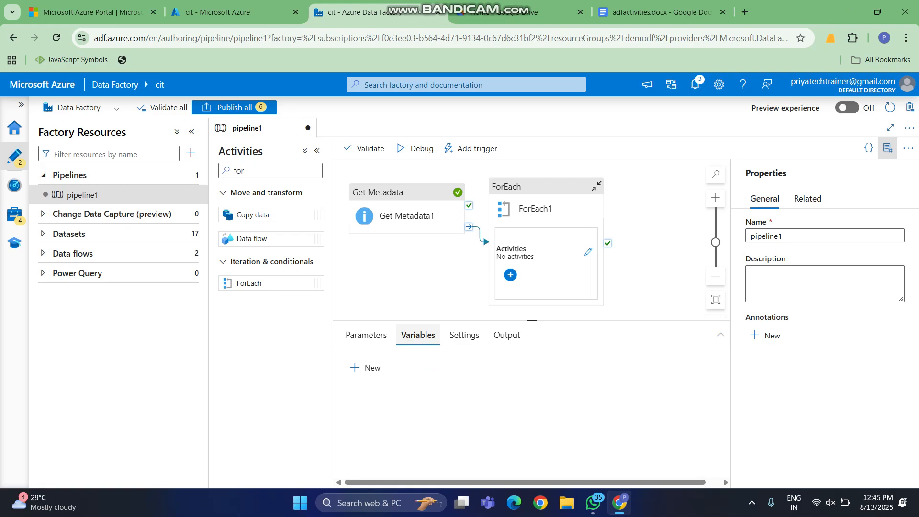
click(365, 367)
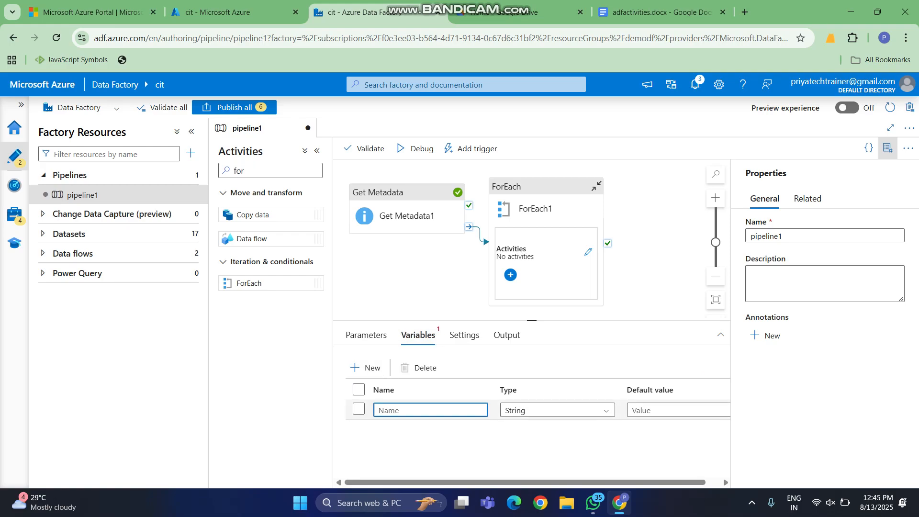
text(filelist)
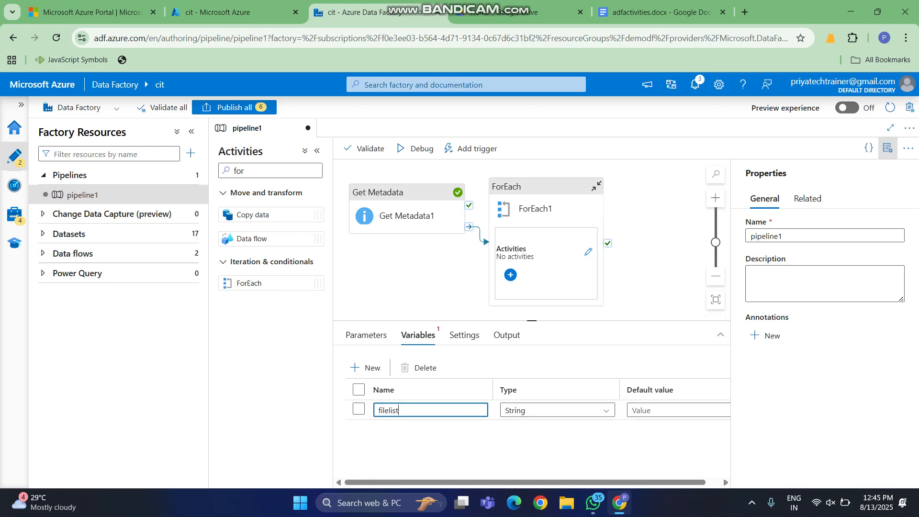
click(557, 411)
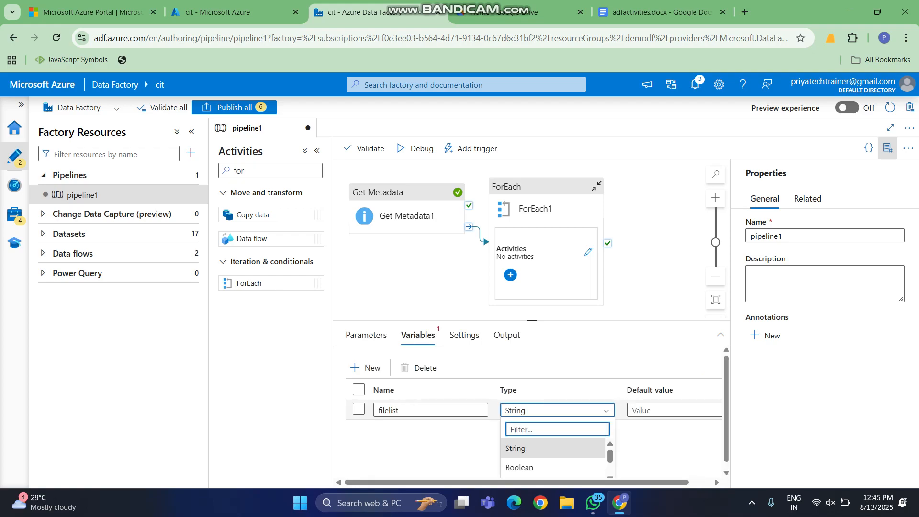
key(Down)
key(Down)
key(Down)
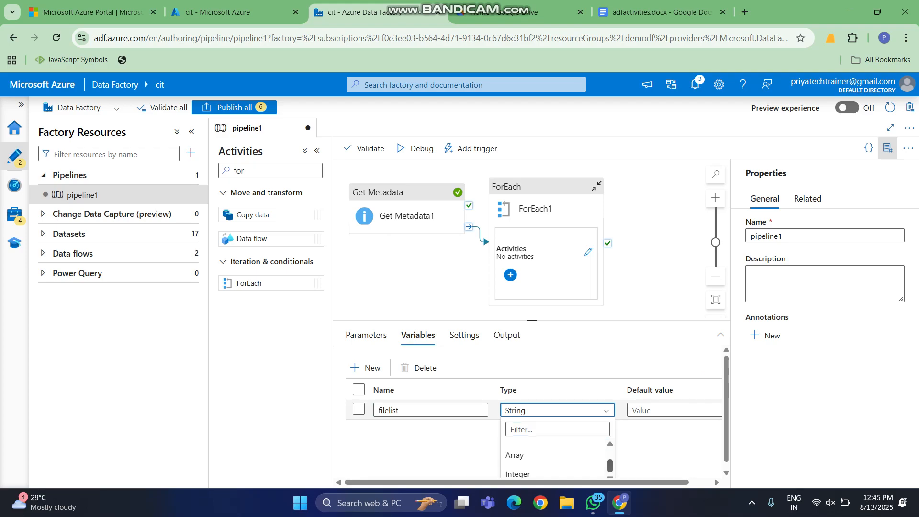
key(Return)
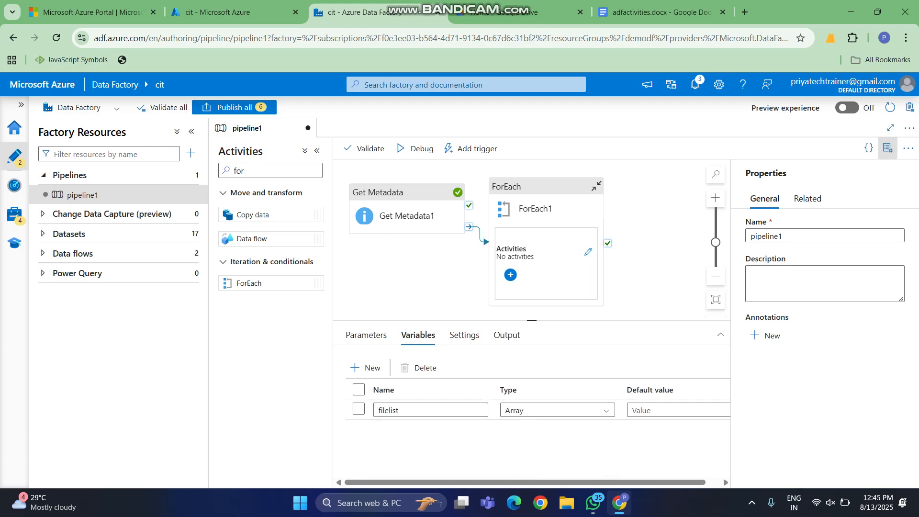
Add a second pipeline variable named filename and set its type to Array.
click(365, 367)
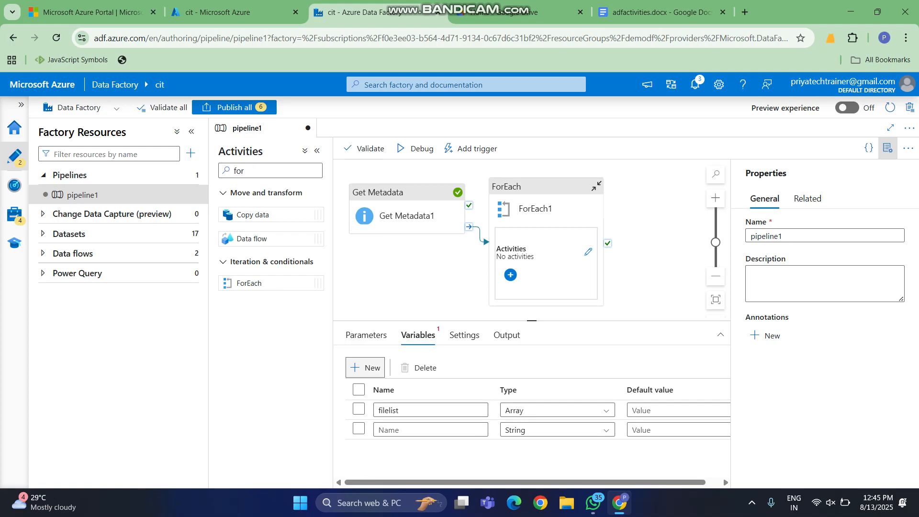
click(431, 430)
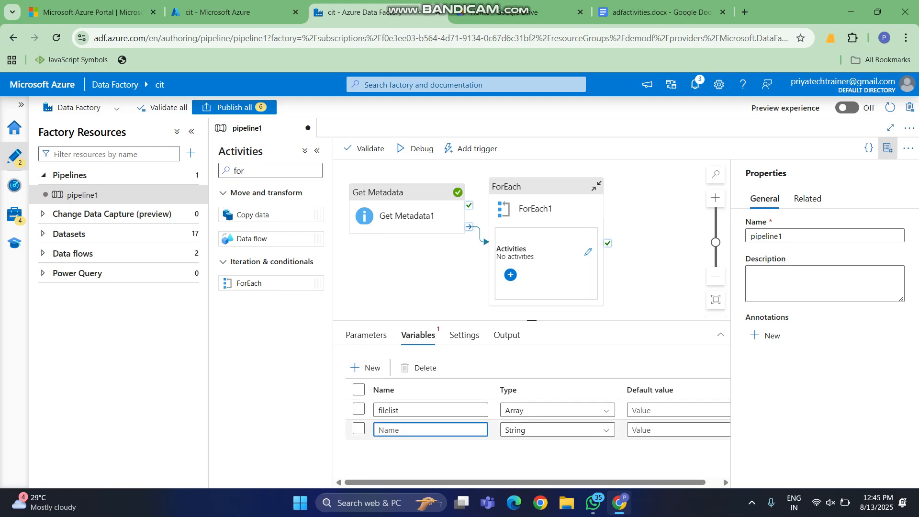
text(filename)
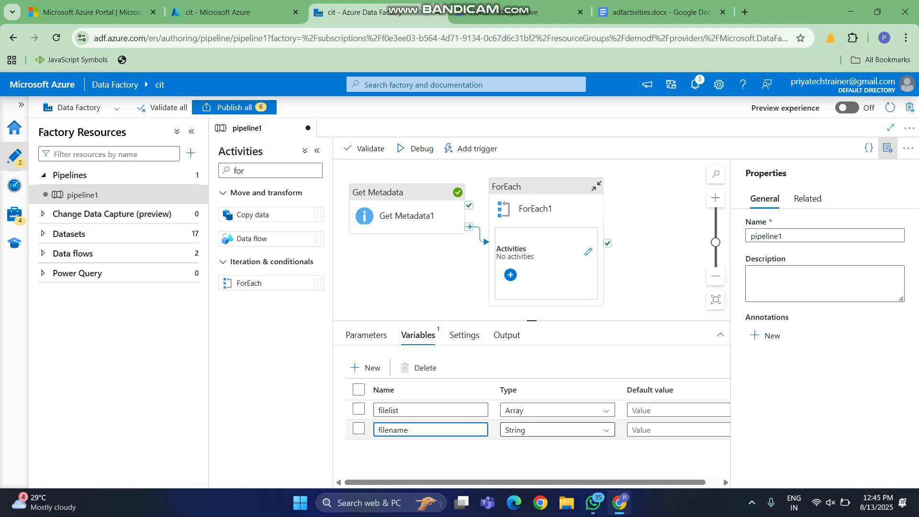
click(551, 430)
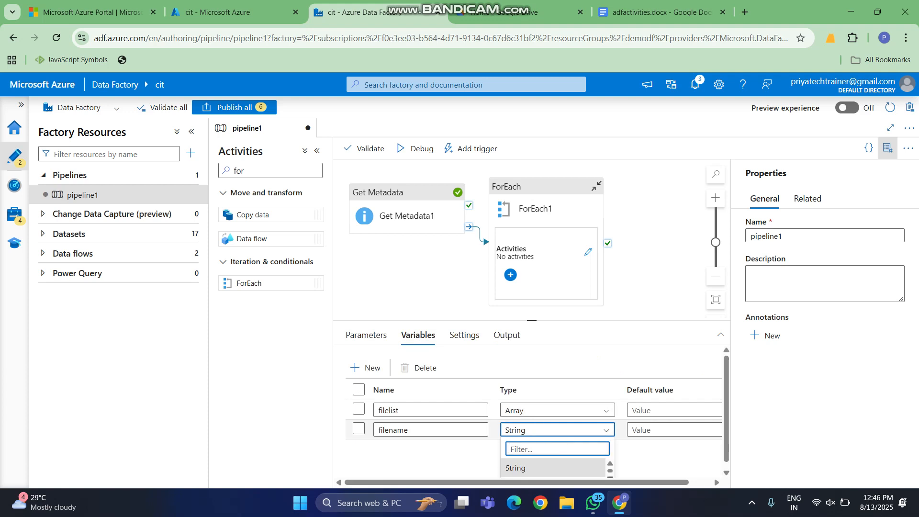
scroll(553, 467, up, 1)
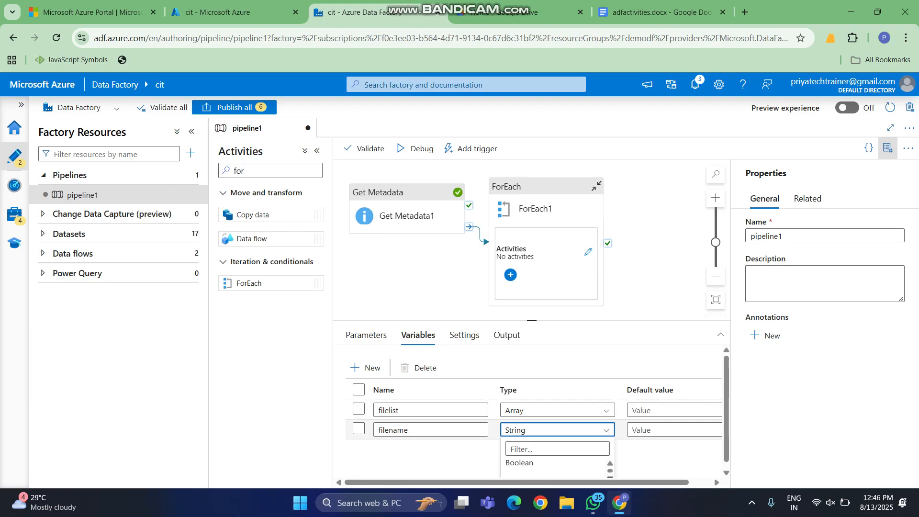
scroll(556, 467, down, 1)
click(553, 461)
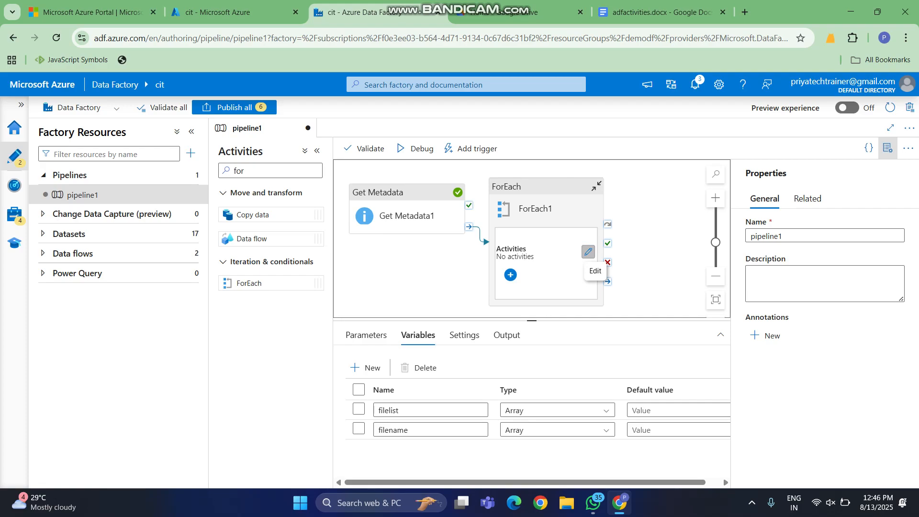
Open ForEach1's inner activities, search the activities for "app", and add an Append variable activity to its canvas.
click(588, 251)
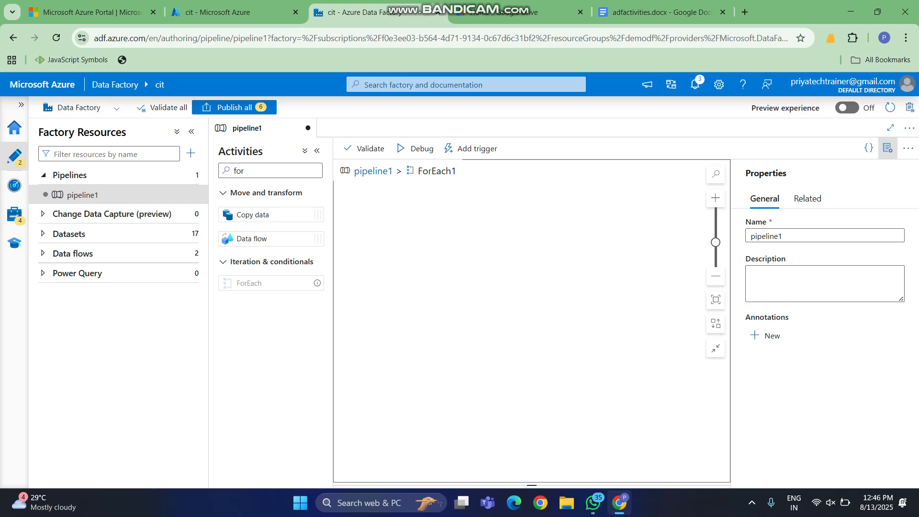
click(254, 171)
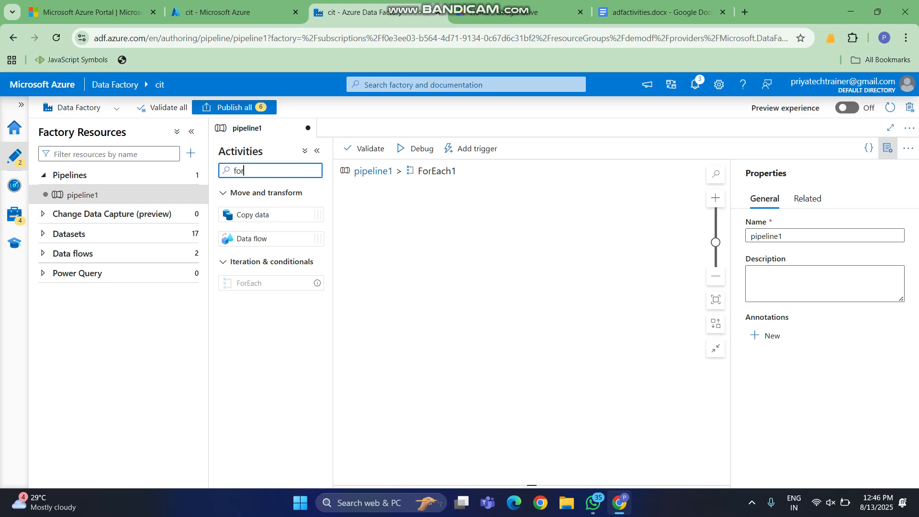
key(BackSpace)
key(BackSpace)
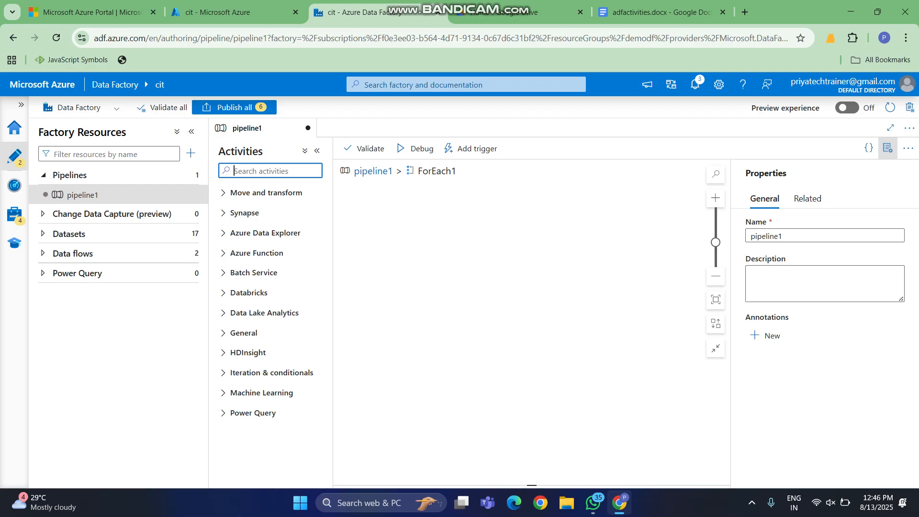
text(app)
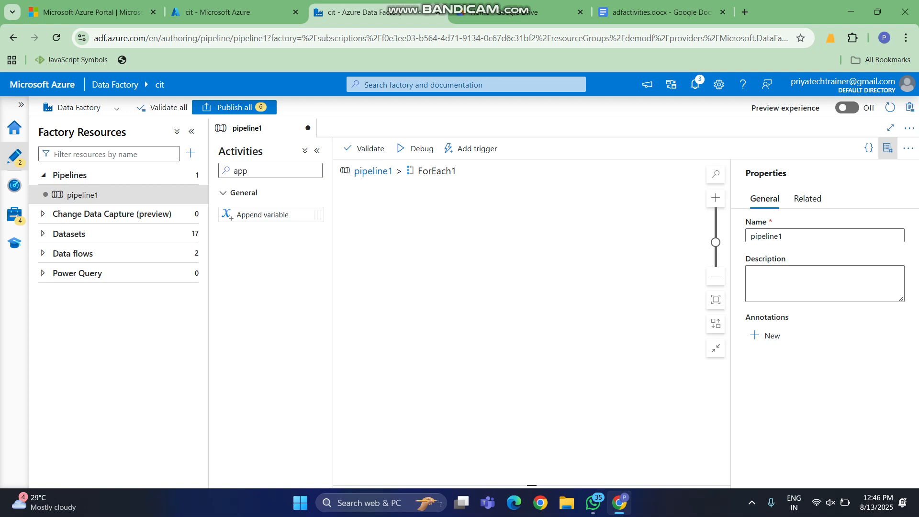
drag(262, 215, 424, 225)
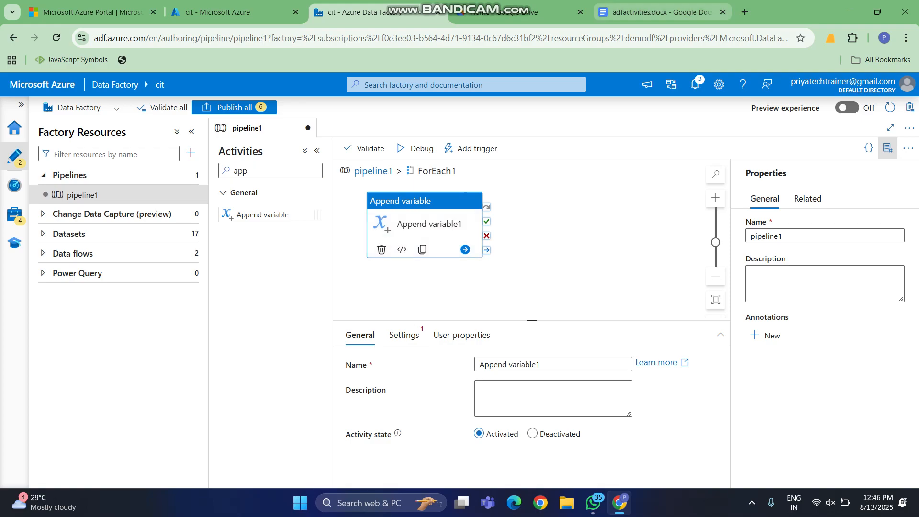
Switch to the adfactivities.docx Google Docs document to review steps 4 and 5, and return to Azure Data Factory.
click(660, 12)
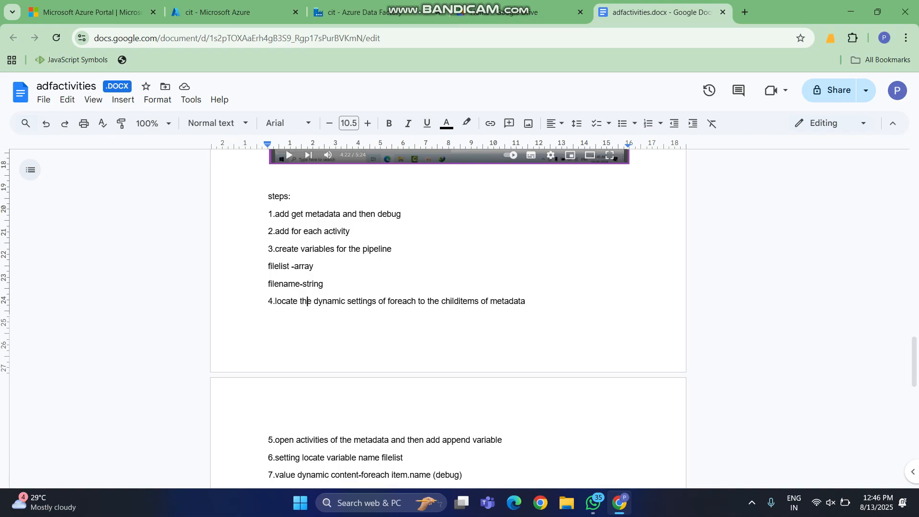
click(309, 439)
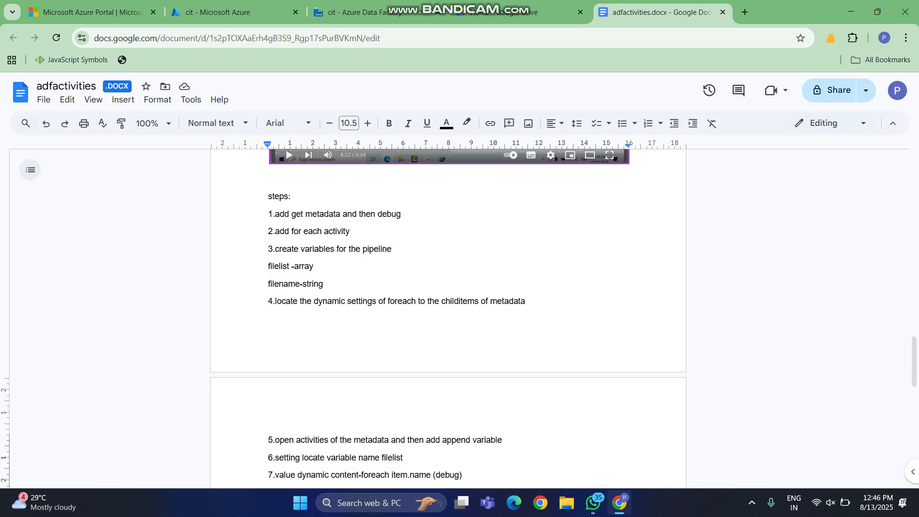
click(314, 301)
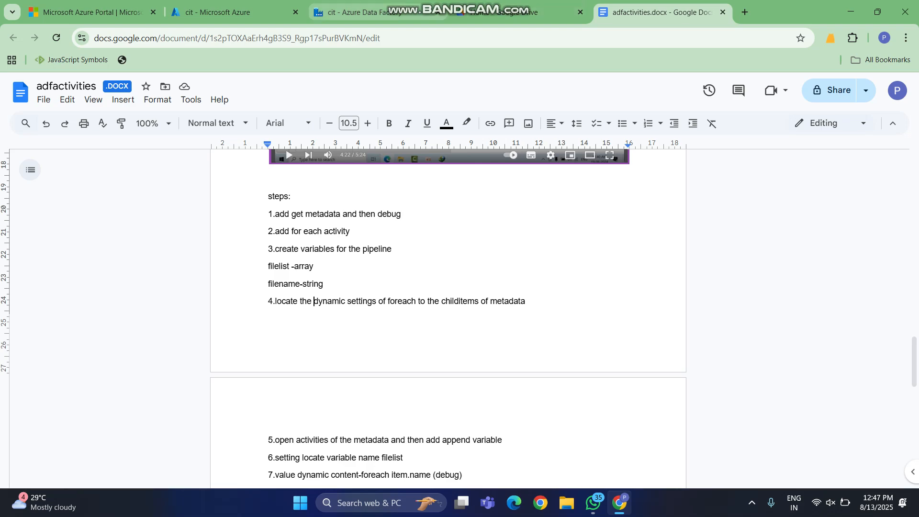
click(364, 12)
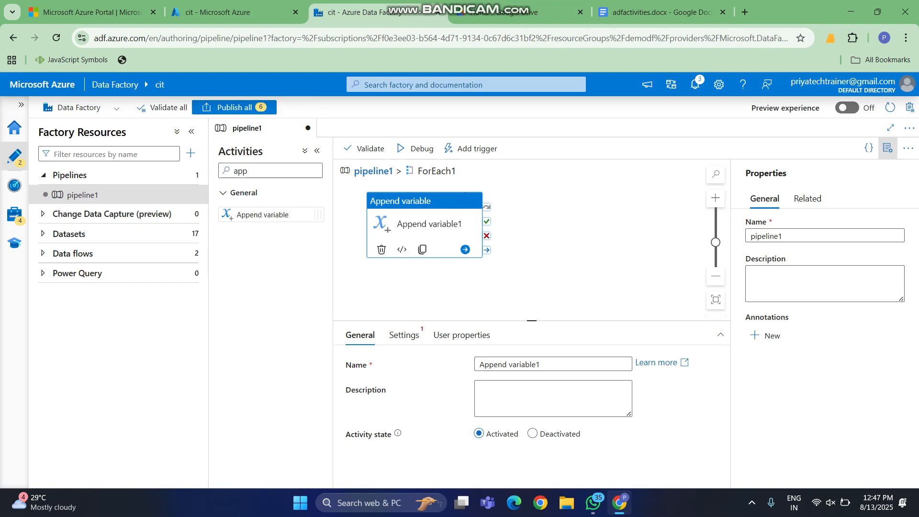
click(374, 172)
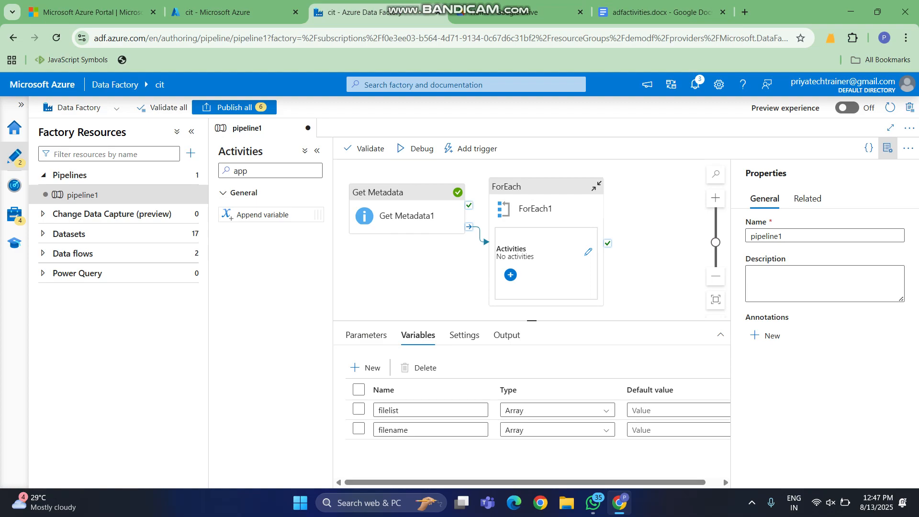
click(593, 184)
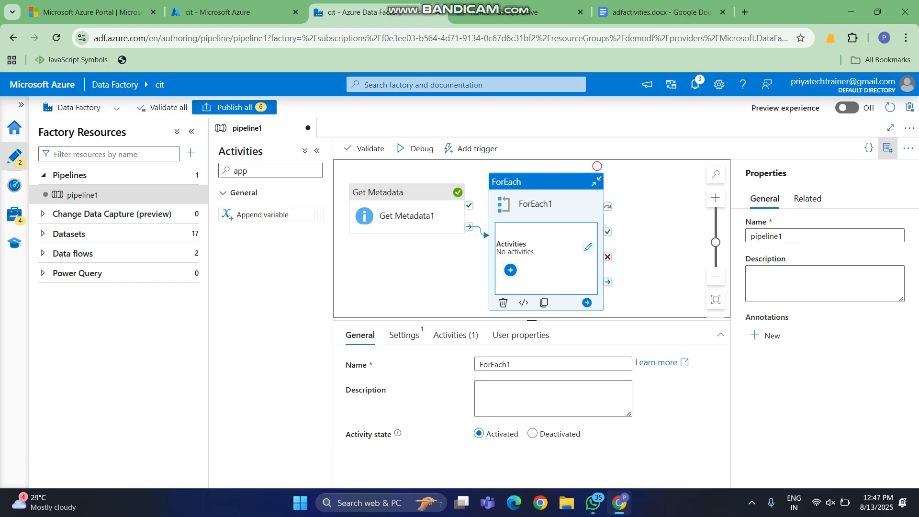
click(404, 335)
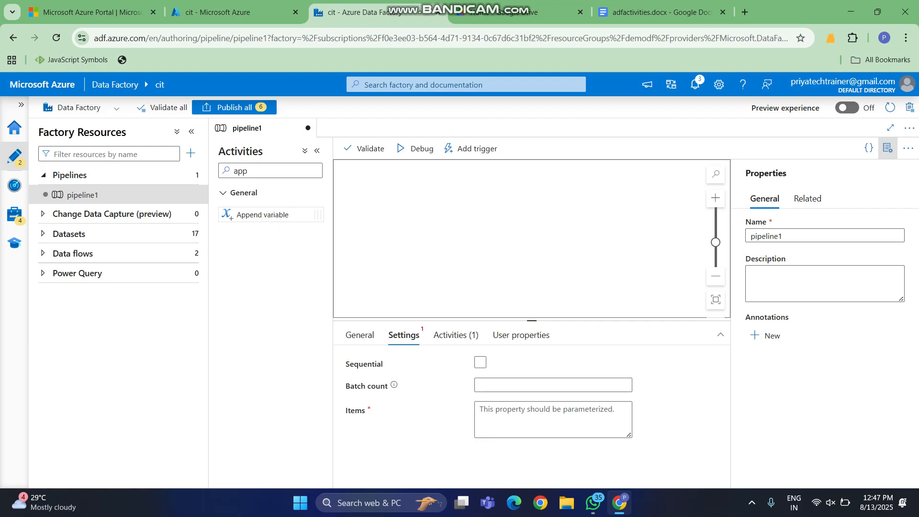
click(553, 418)
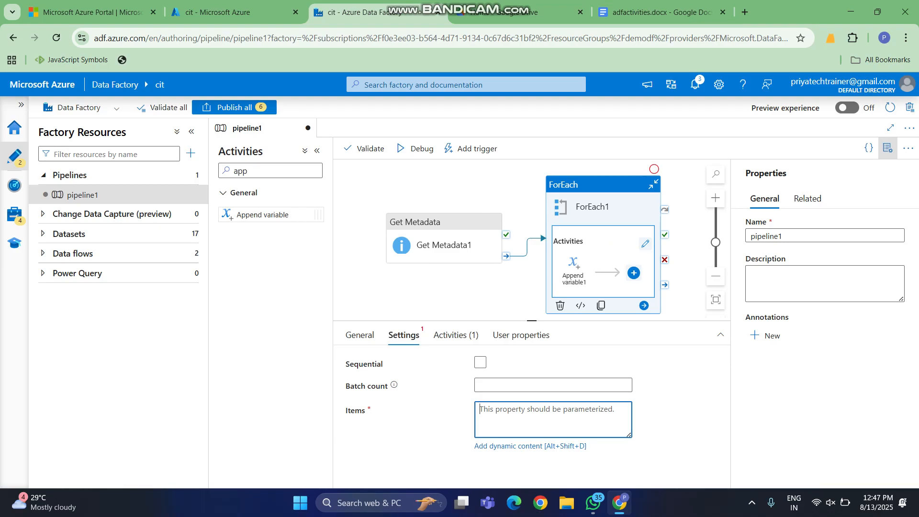
key(alt+shift+d)
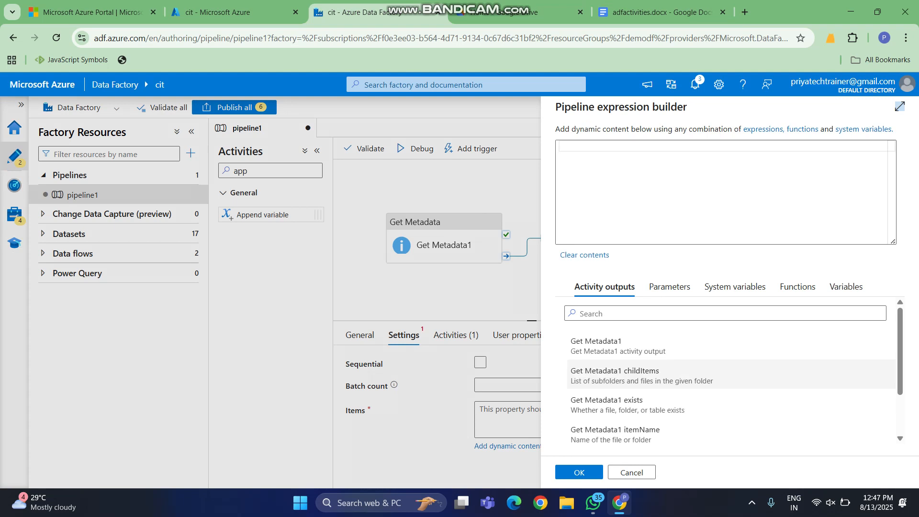
click(615, 370)
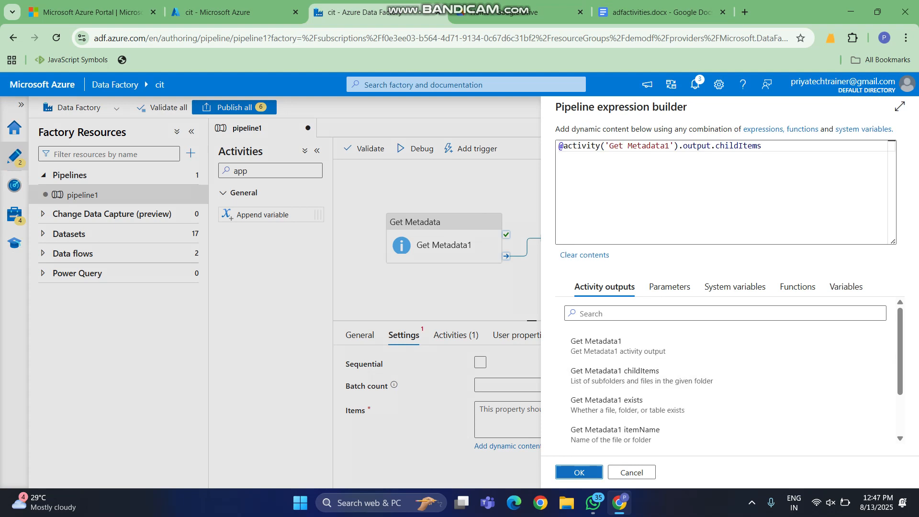
click(580, 472)
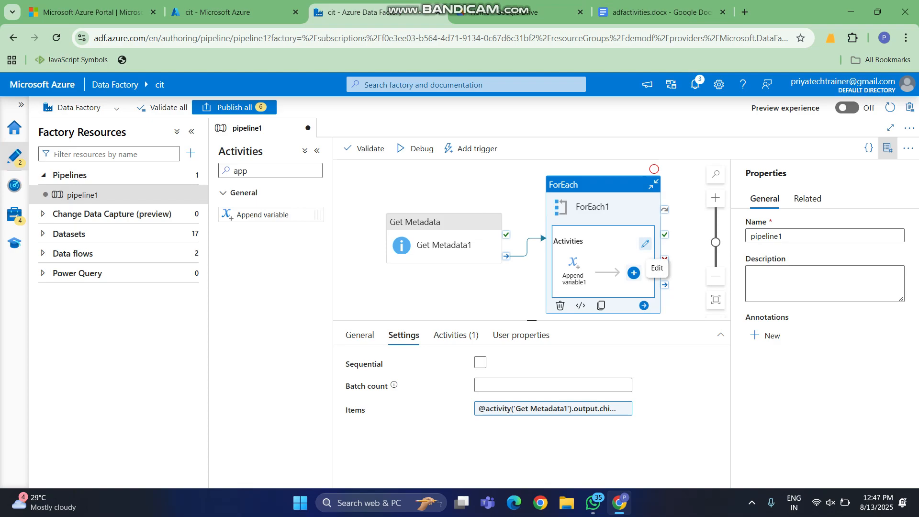
Select the Append variable activity inside ForEach1, review steps 6 to 8 in the adfactivities.docx Google Docs document, and return to Azure Data Factory.
click(645, 244)
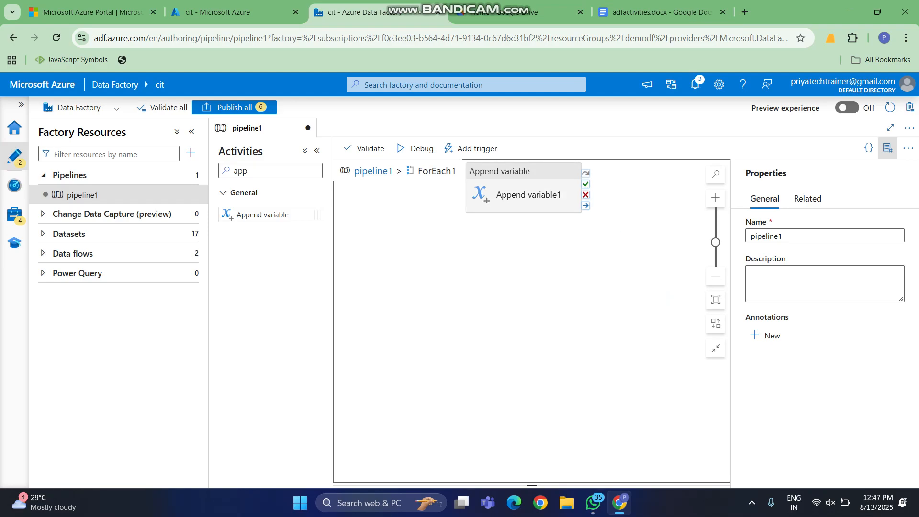
click(527, 195)
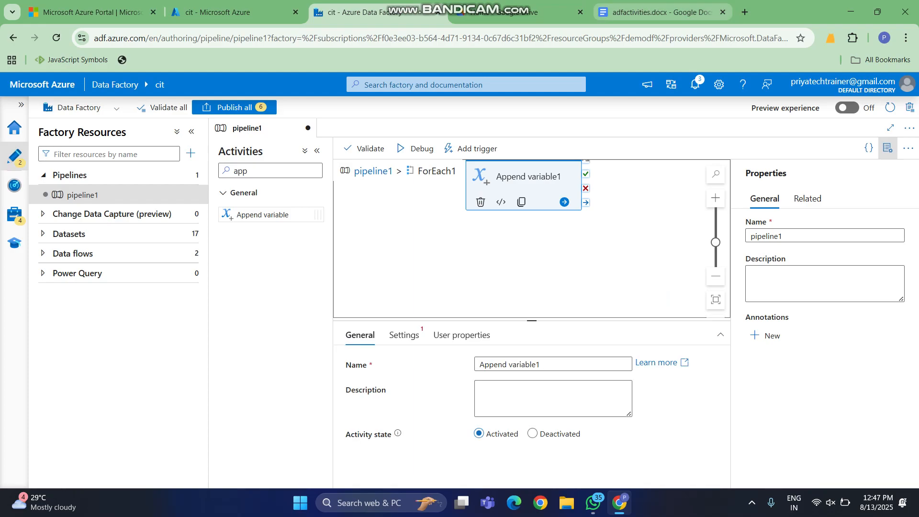
click(661, 12)
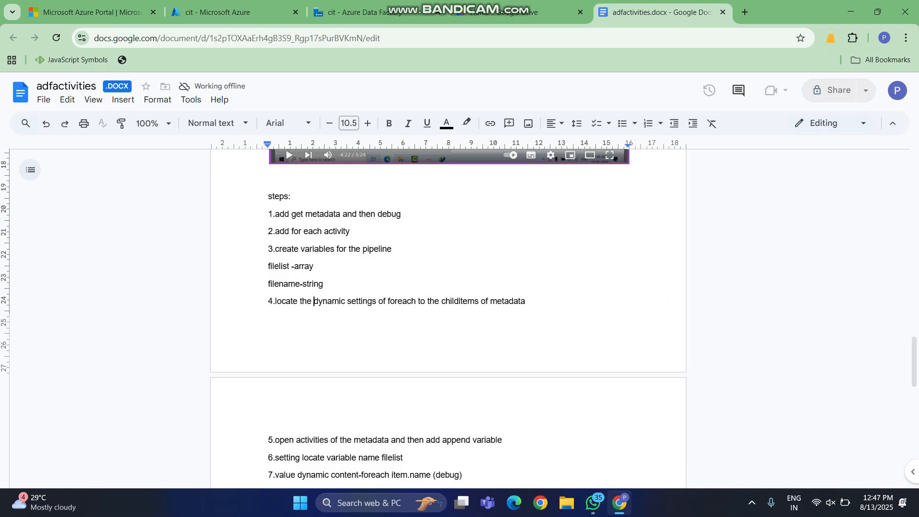
click(336, 457)
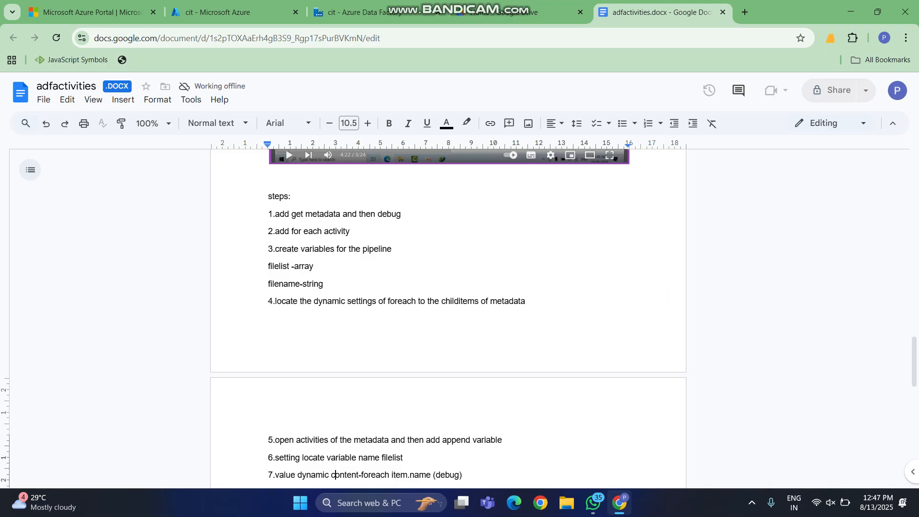
key(Down)
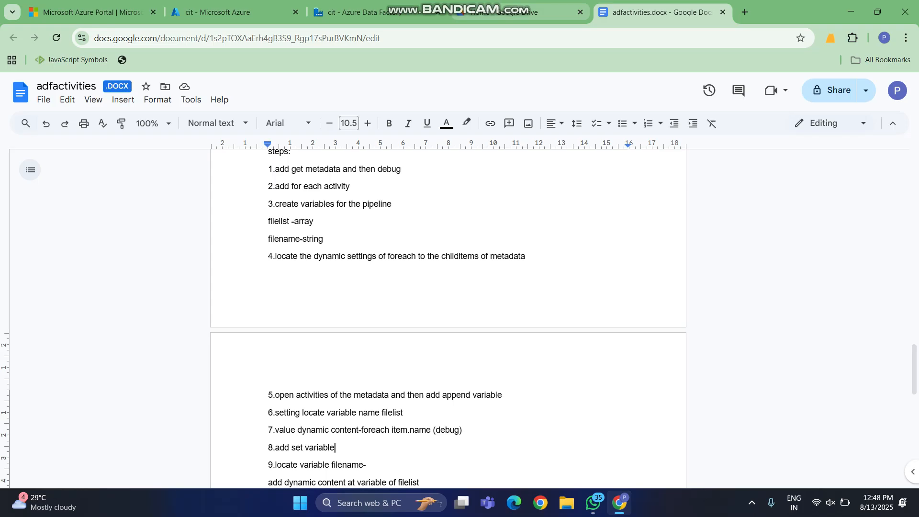
click(517, 12)
click(364, 12)
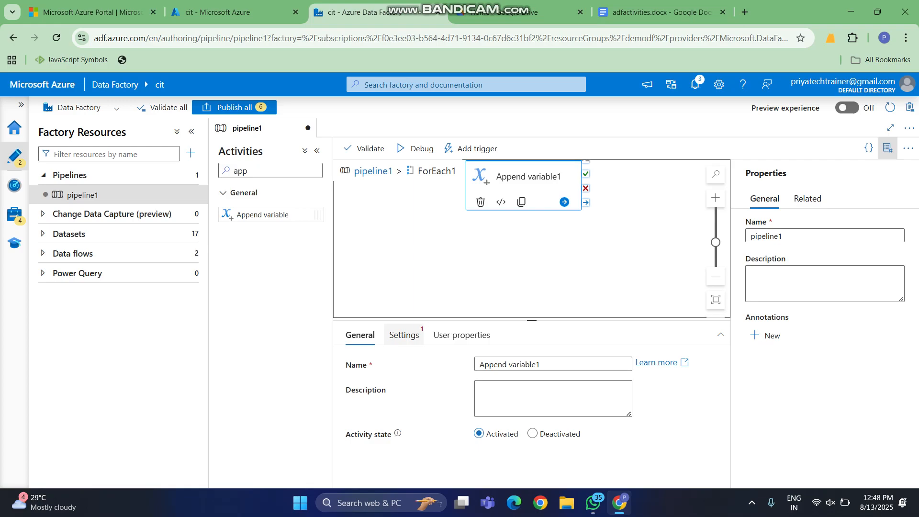
click(404, 335)
click(553, 365)
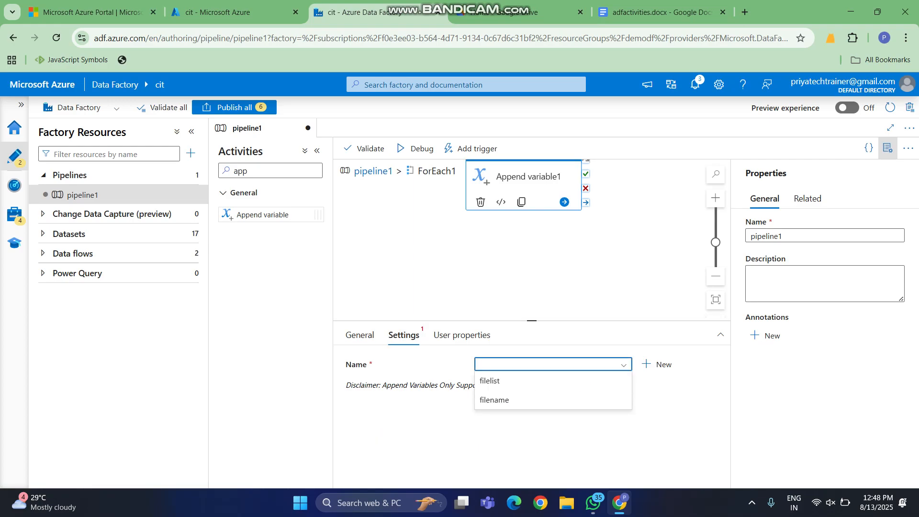
click(489, 381)
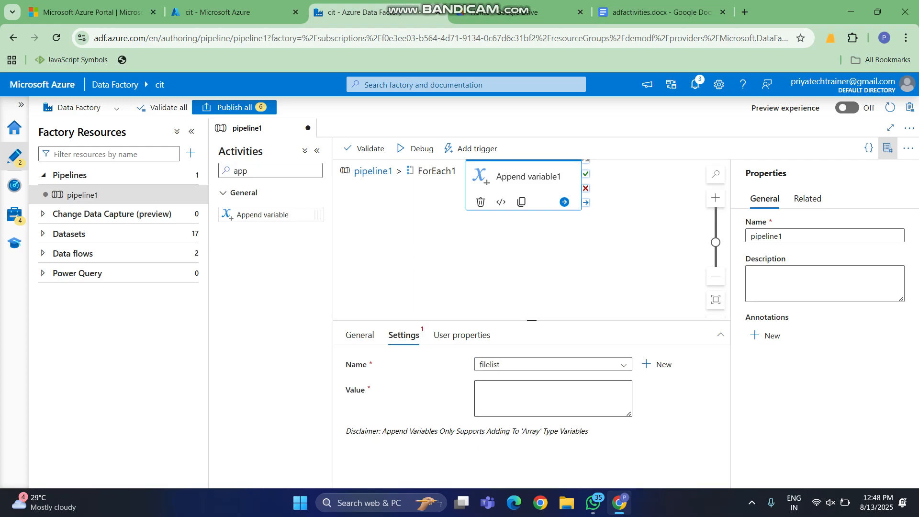
click(553, 399)
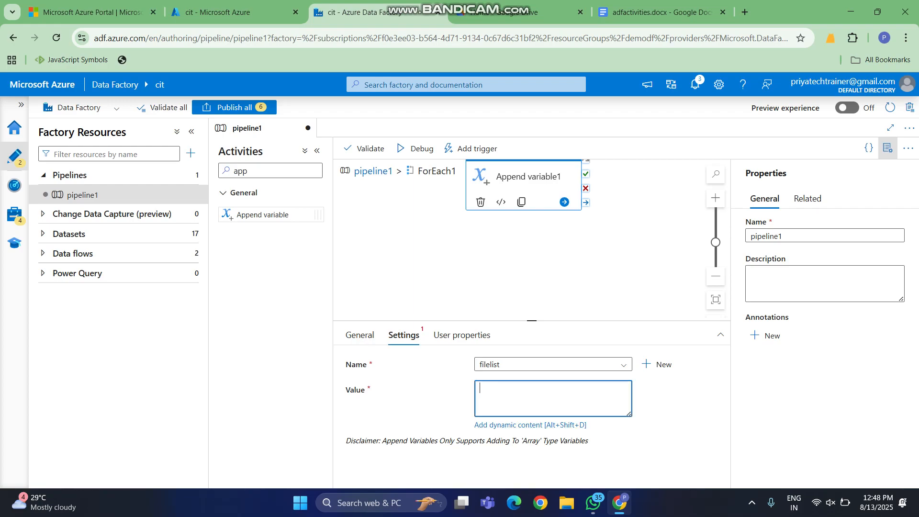
key(alt+shift+d)
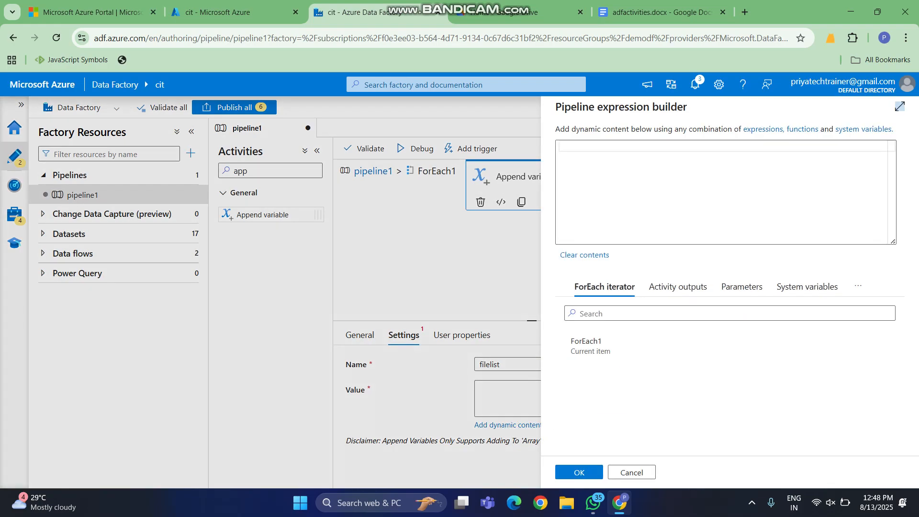
click(591, 345)
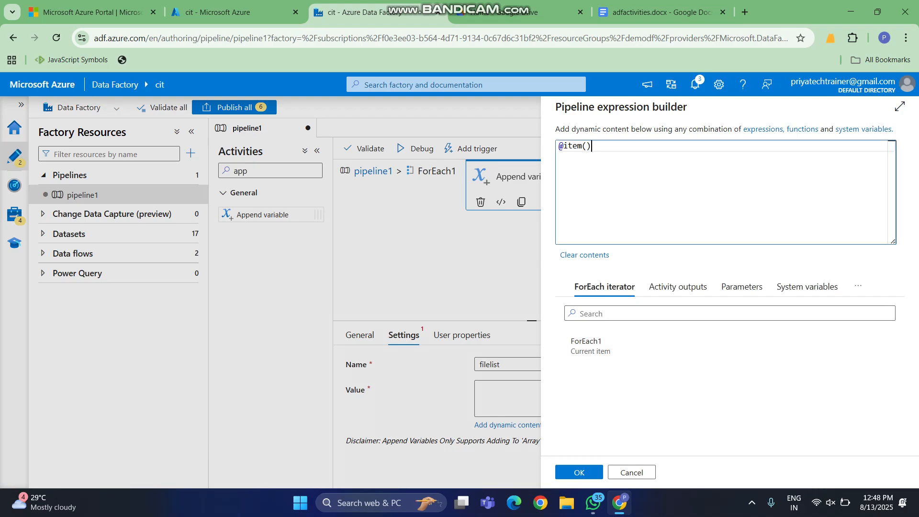
text(.name)
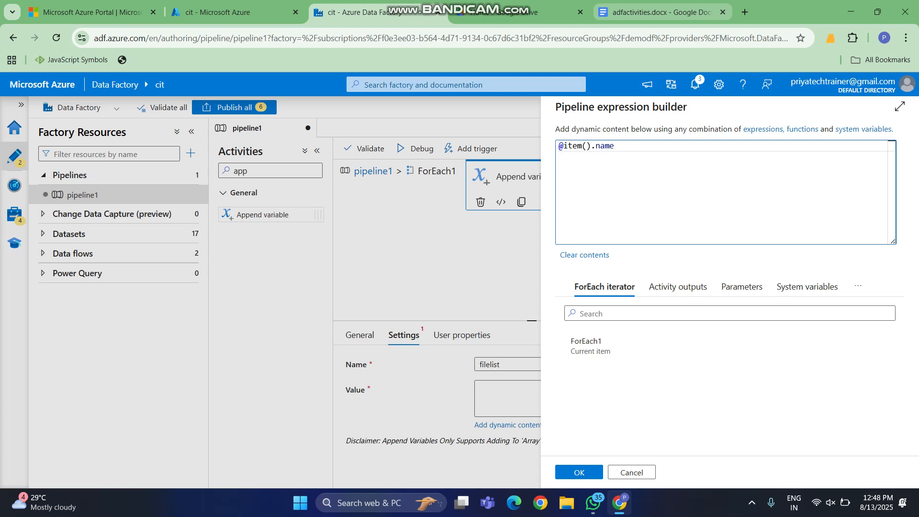
Switch to adfactivities.docx in Google Docs to check steps 8 and 9, and return to Azure Data Factory.
click(661, 12)
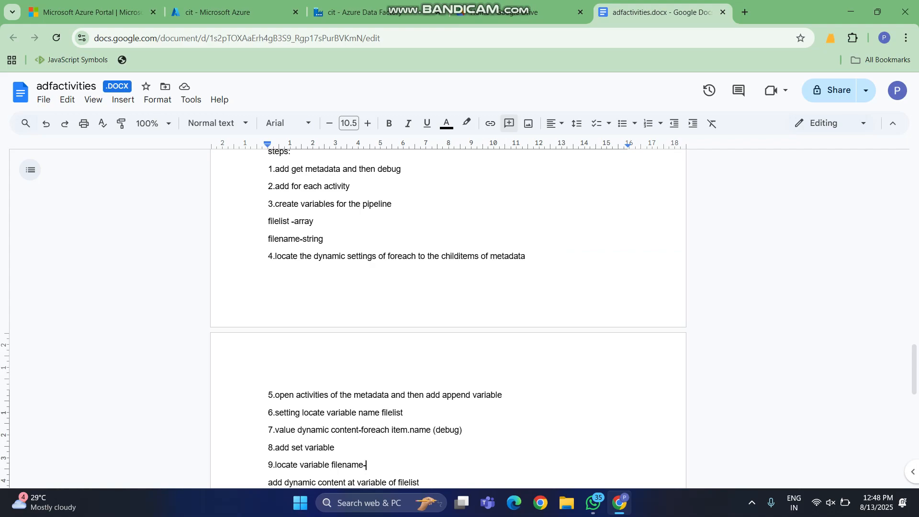
key(ctrl+shift+Tab)
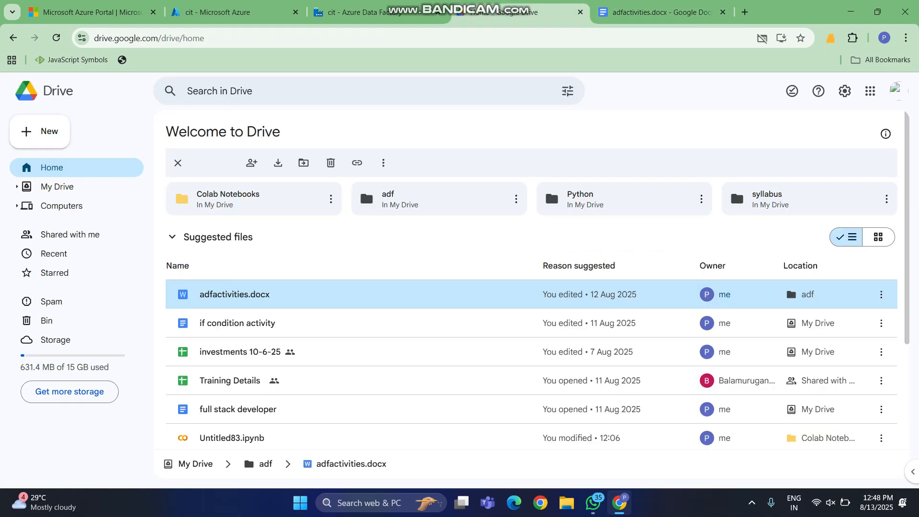
key(ctrl+shift+Tab)
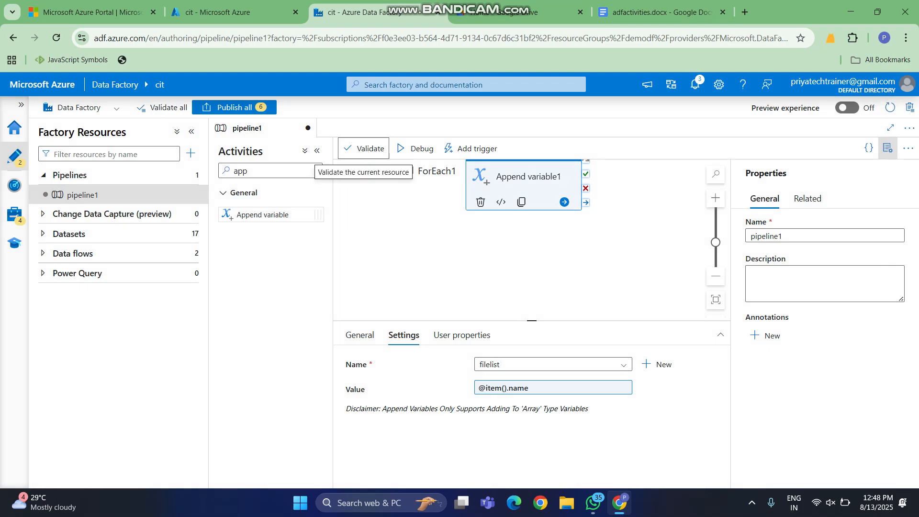
Validate pipeline1 and start a debug run, returning to the pipeline's main canvas.
click(364, 149)
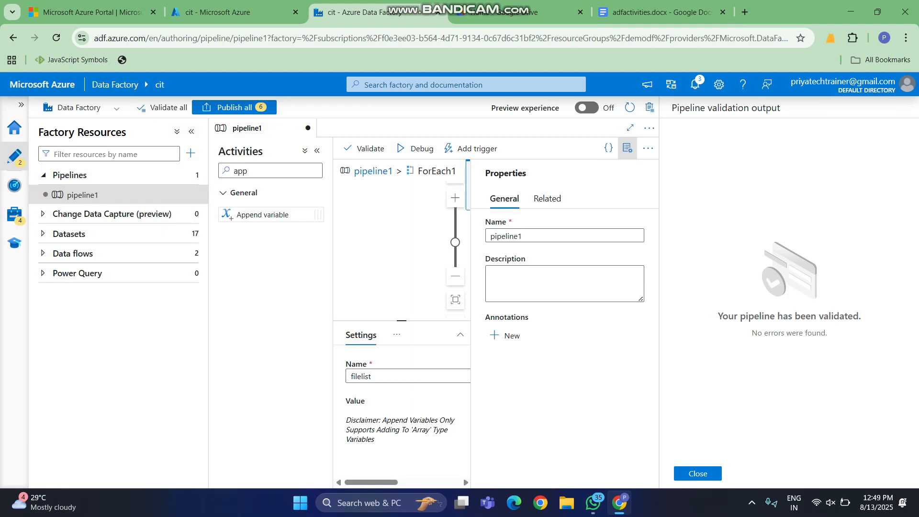
key(Escape)
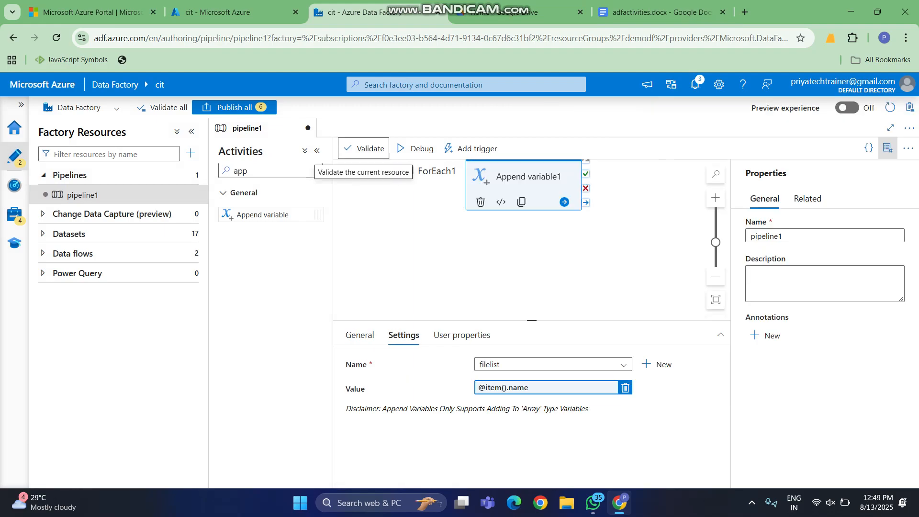
click(364, 148)
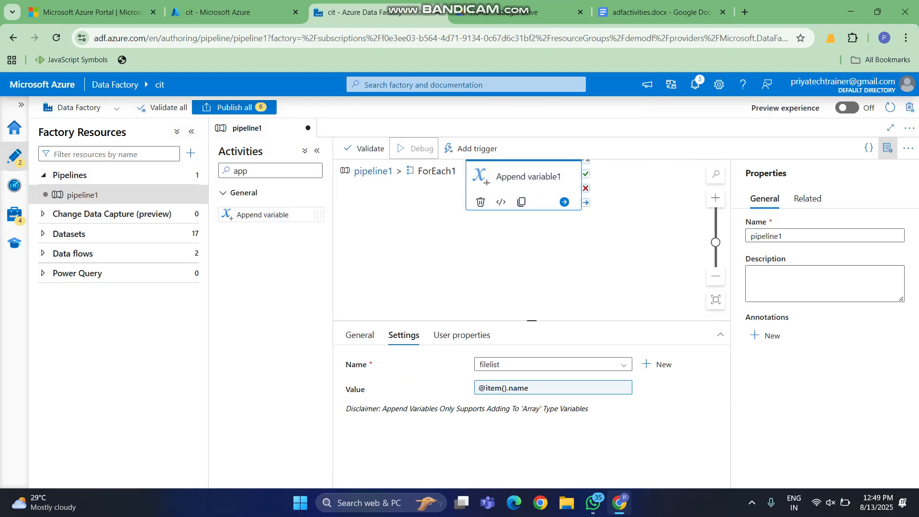
click(365, 172)
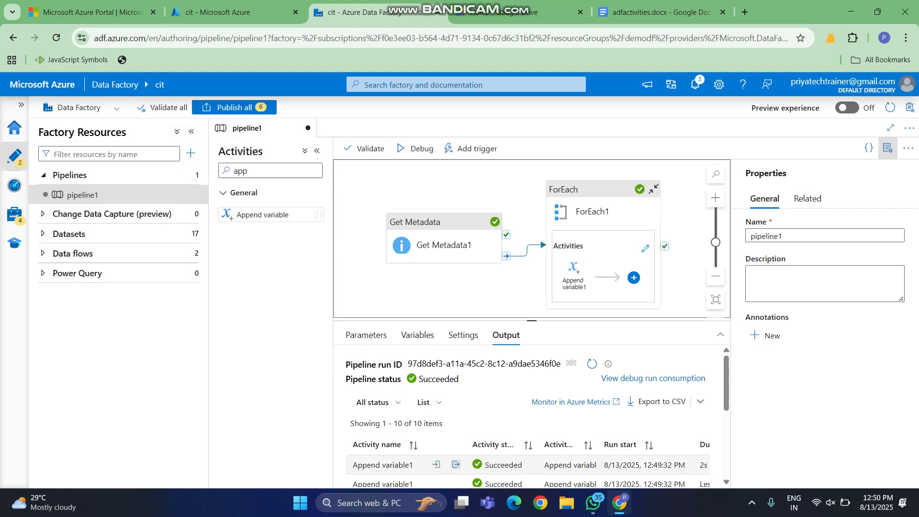
Examine the output and input of the first Append variable1 run and the list of activity runs from the debug.
click(456, 465)
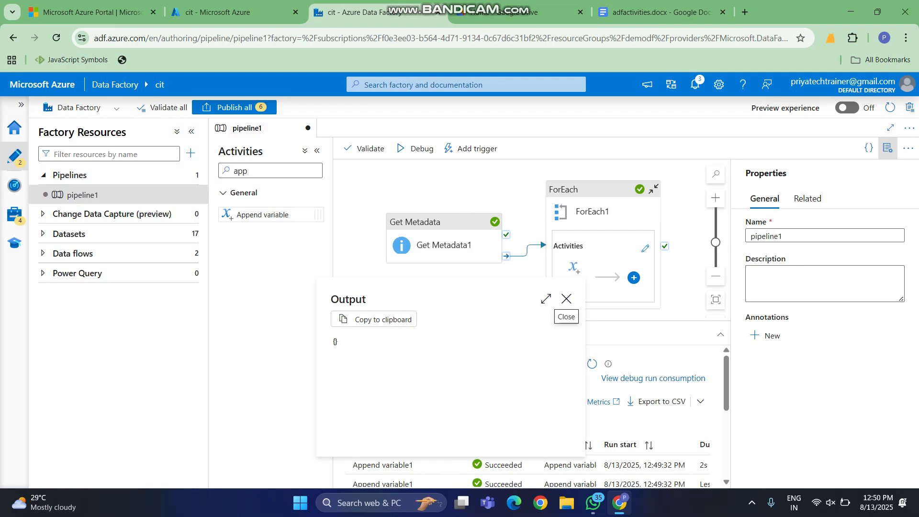
click(567, 299)
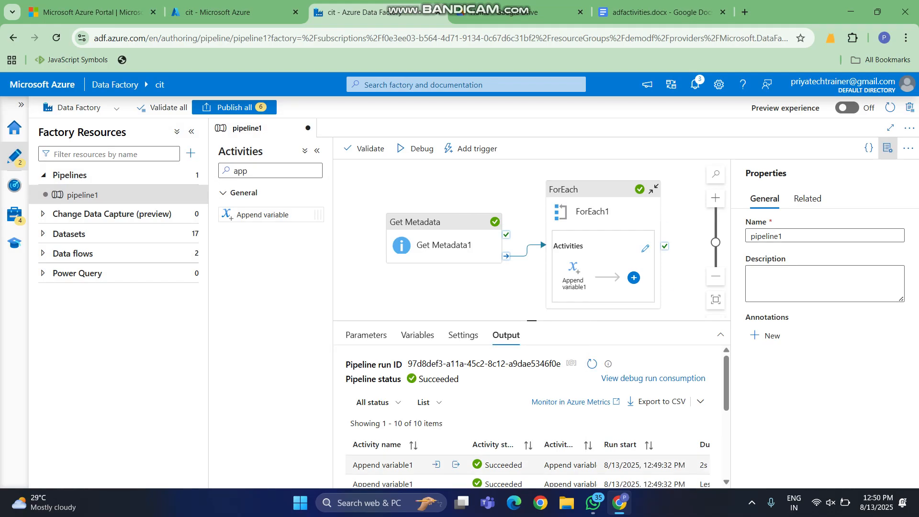
click(436, 465)
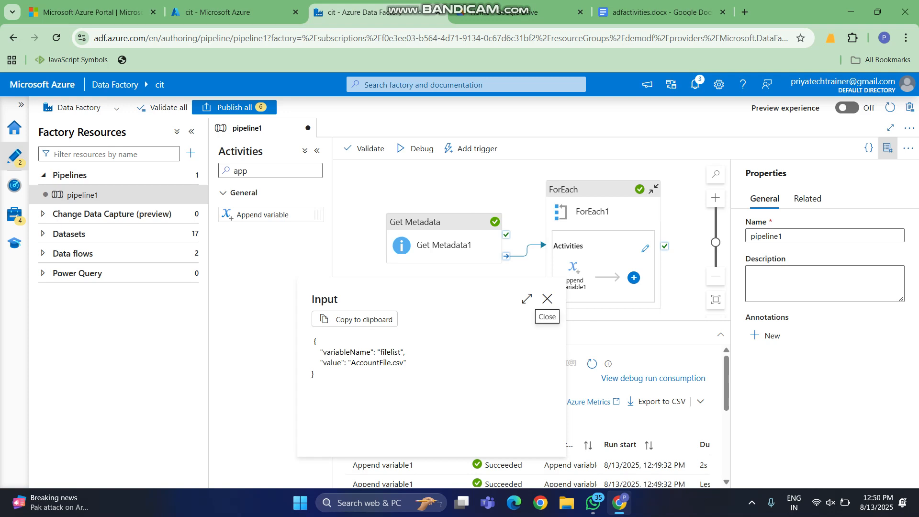
click(547, 299)
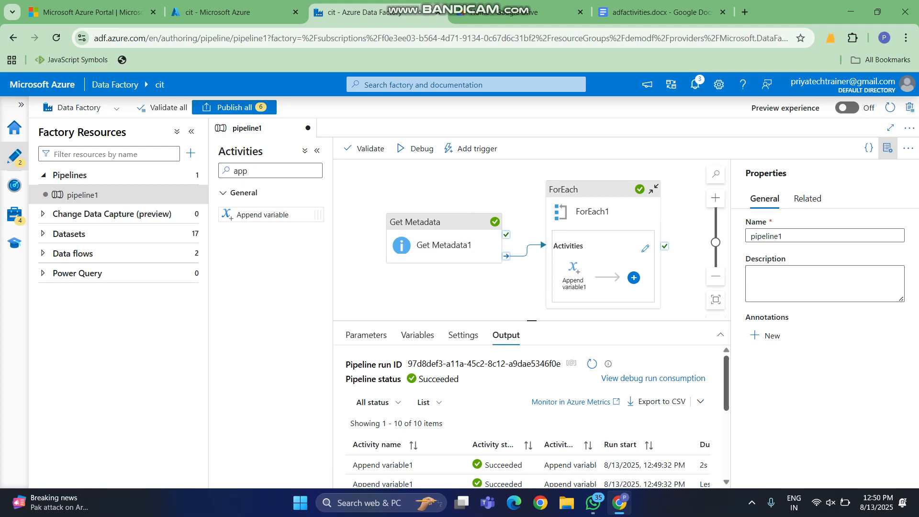
scroll(527, 417, down, 10)
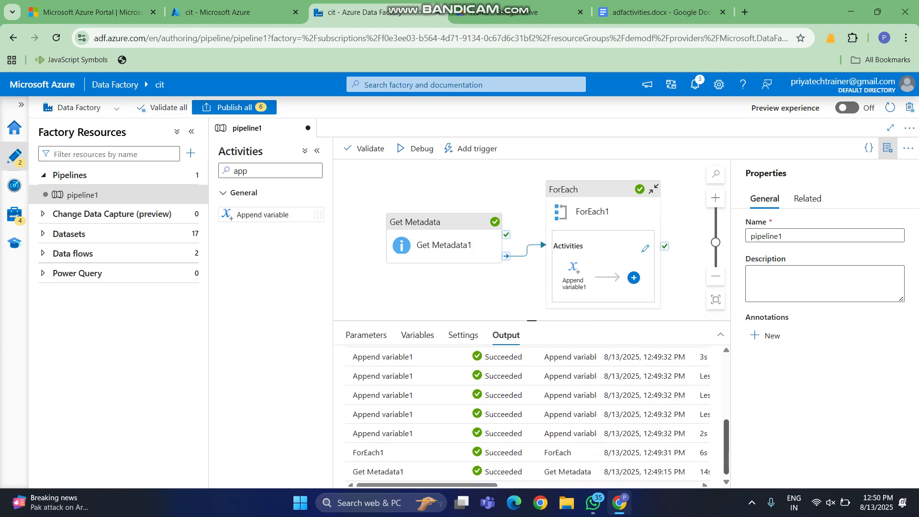
scroll(527, 416, up, 3)
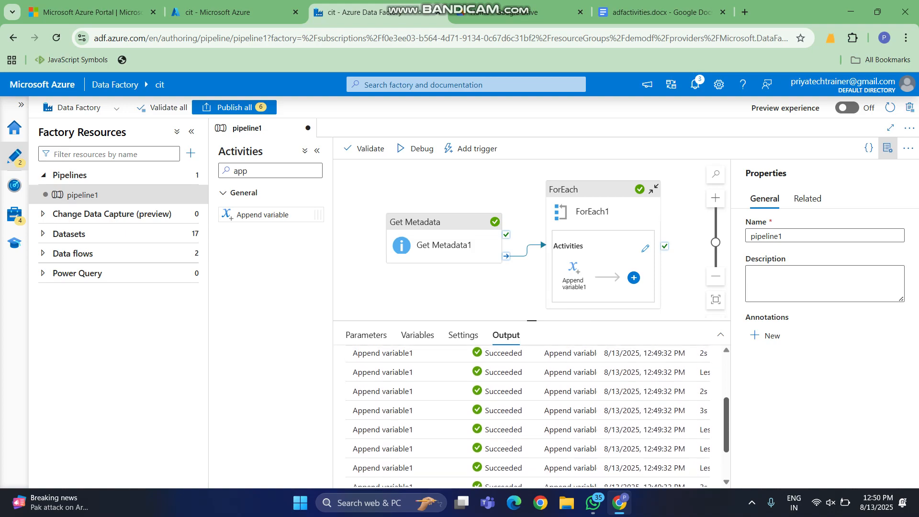
scroll(526, 417, up, 2)
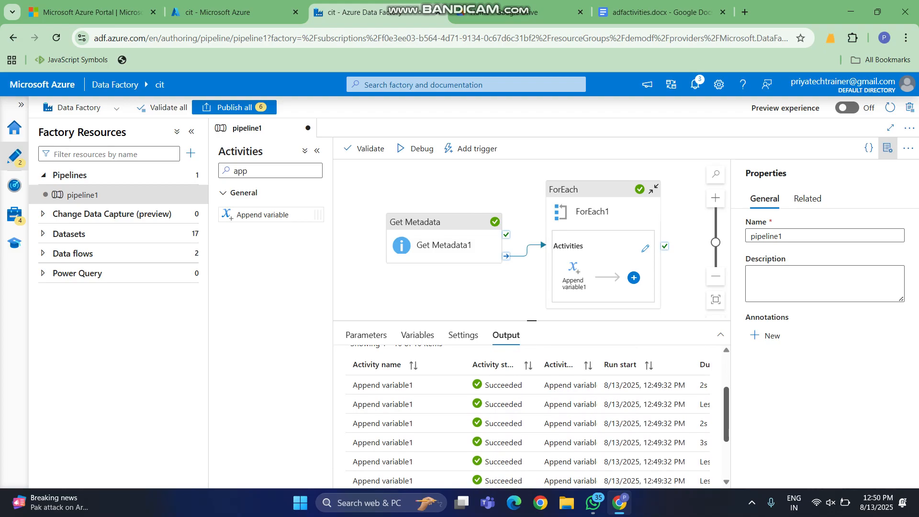
scroll(527, 416, up, 1)
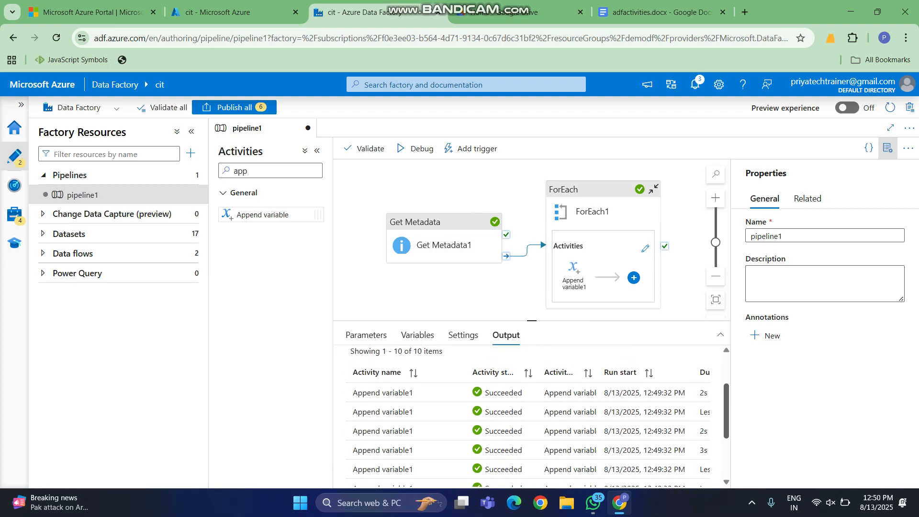
scroll(527, 417, up, 1)
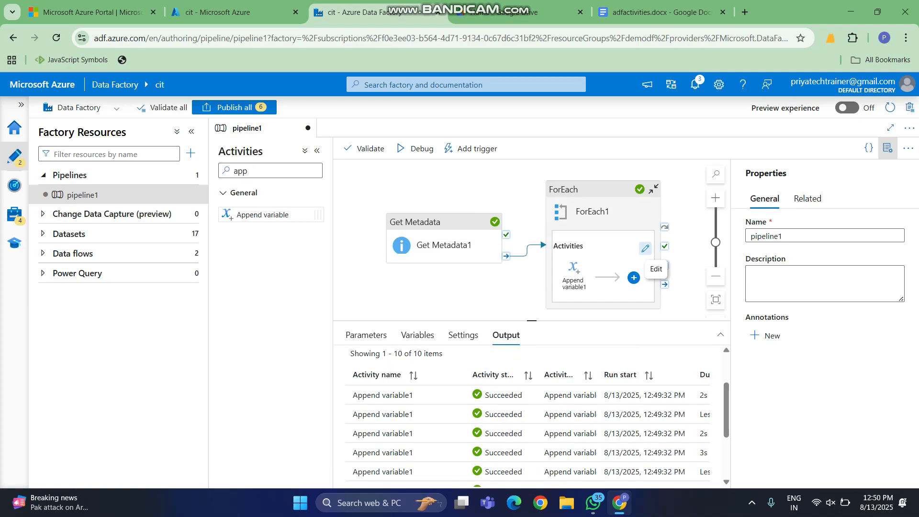
Inside ForEach1, search the activities for "set", add a Set variable activity, and connect Append variable1's success output to it.
click(645, 248)
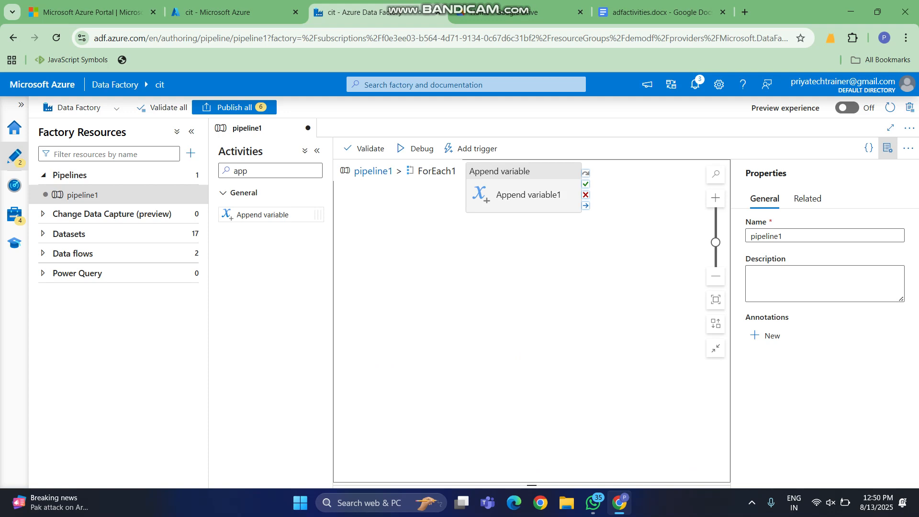
drag(527, 194, 417, 242)
click(268, 171)
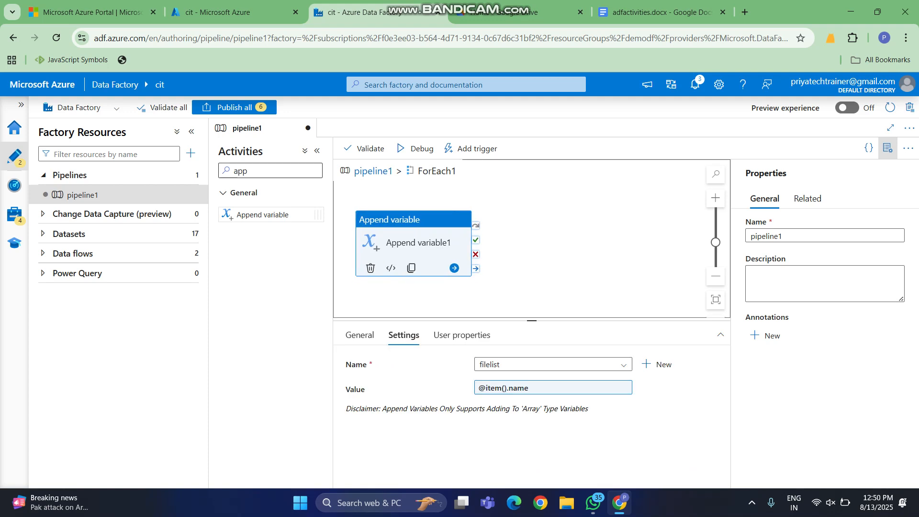
key(BackSpace)
key(BackSpace)
key(BackSpace)
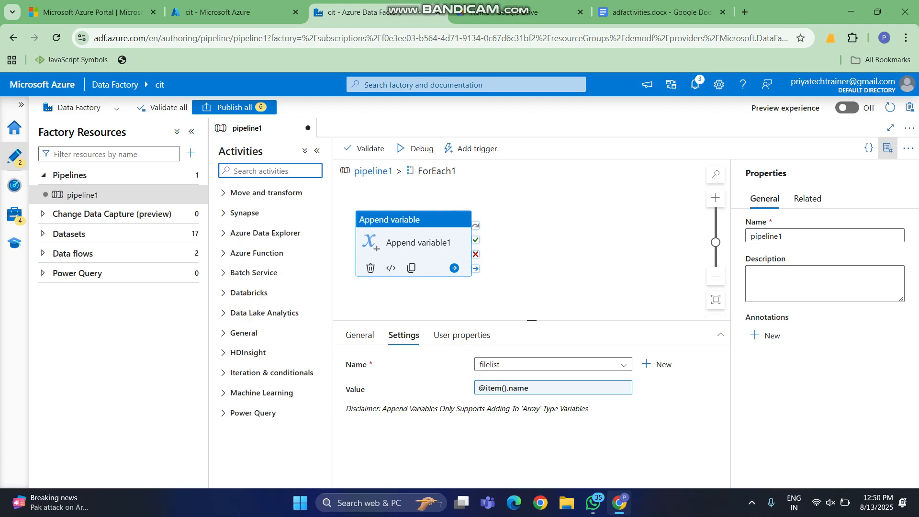
text(set)
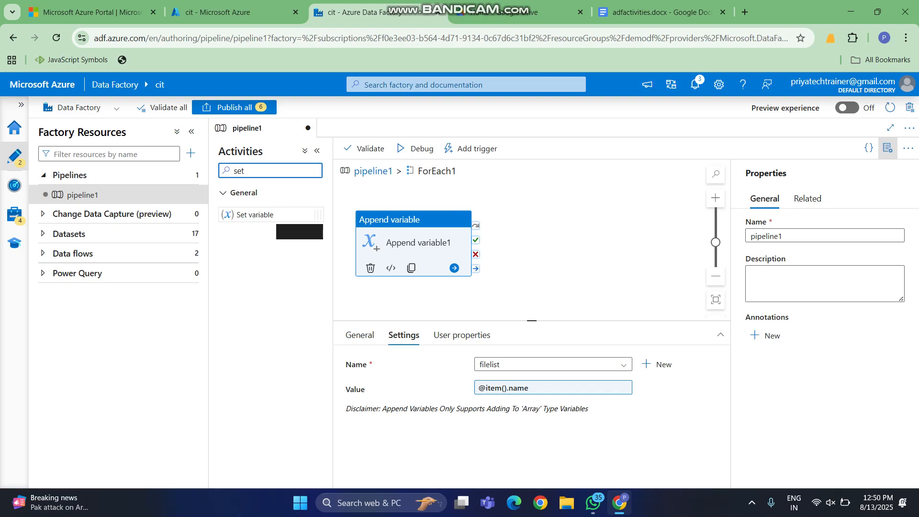
drag(278, 215, 550, 231)
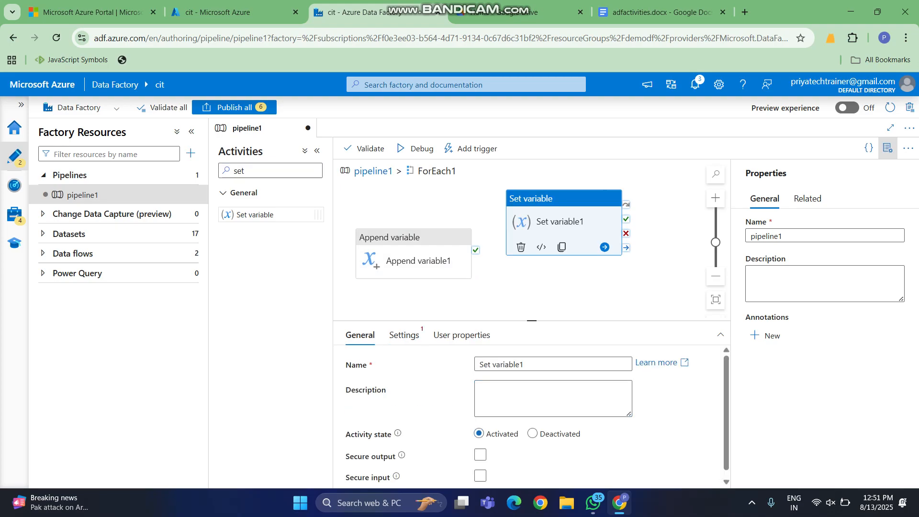
drag(550, 231, 541, 261)
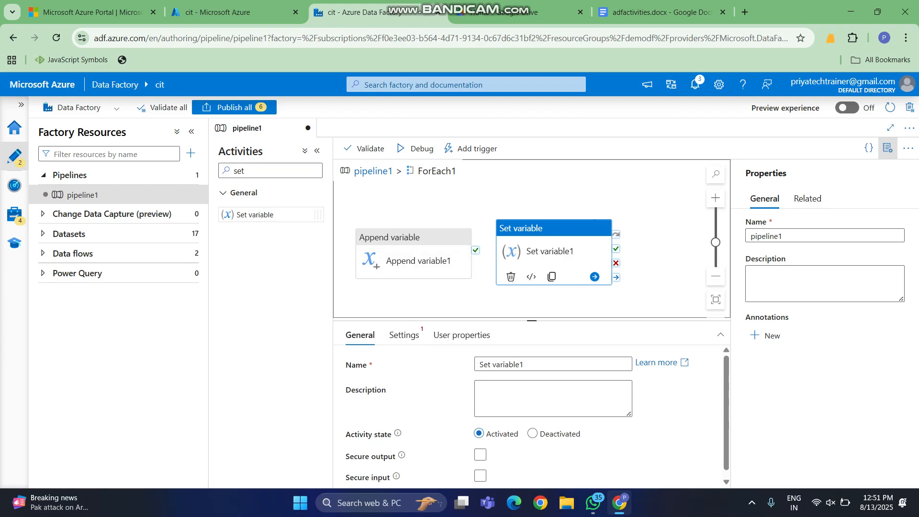
drag(476, 250, 510, 251)
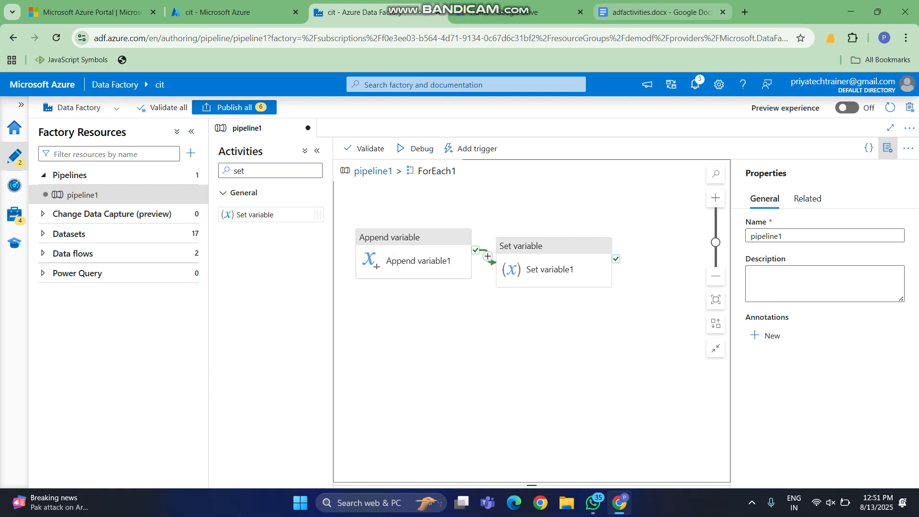
Switch to adfactivities.docx in Google Docs to review step 9 on the filename variable's dynamic content, and return to Azure Data Factory.
click(660, 12)
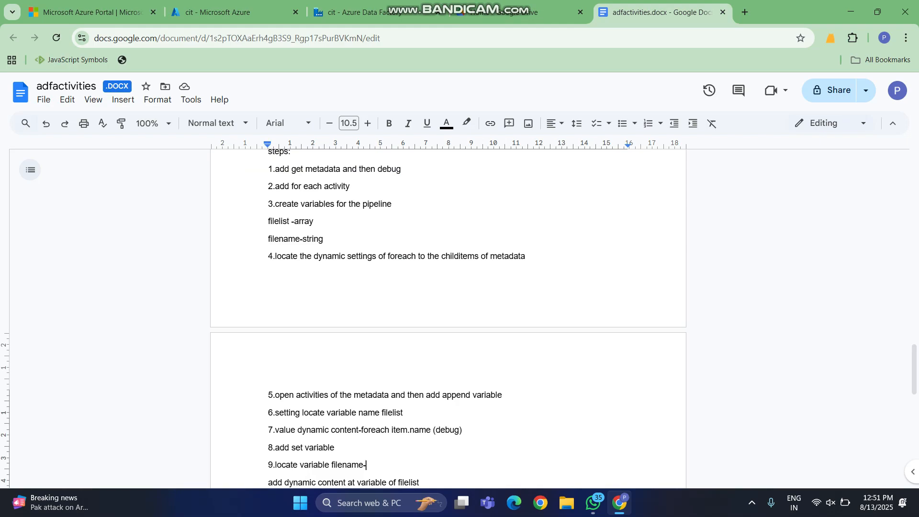
click(366, 483)
key(End)
key(Return)
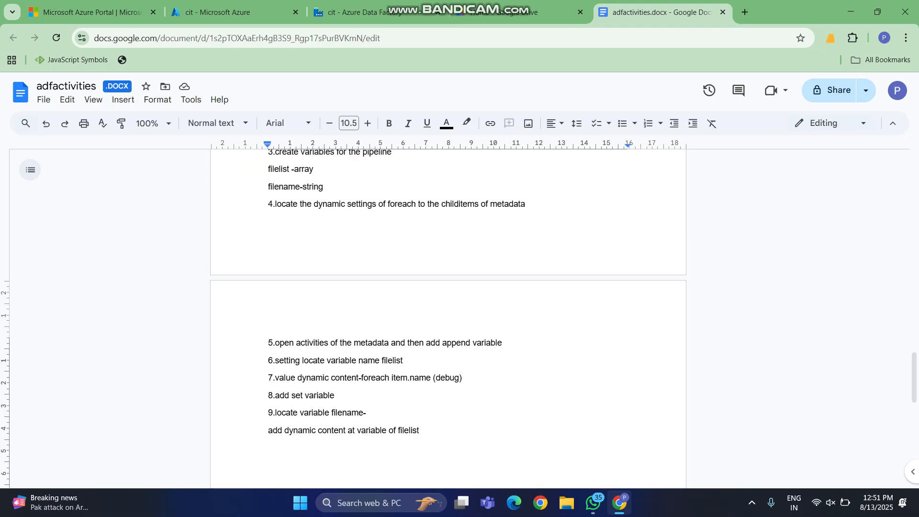
key(ctrl+u)
key(ctrl+3)
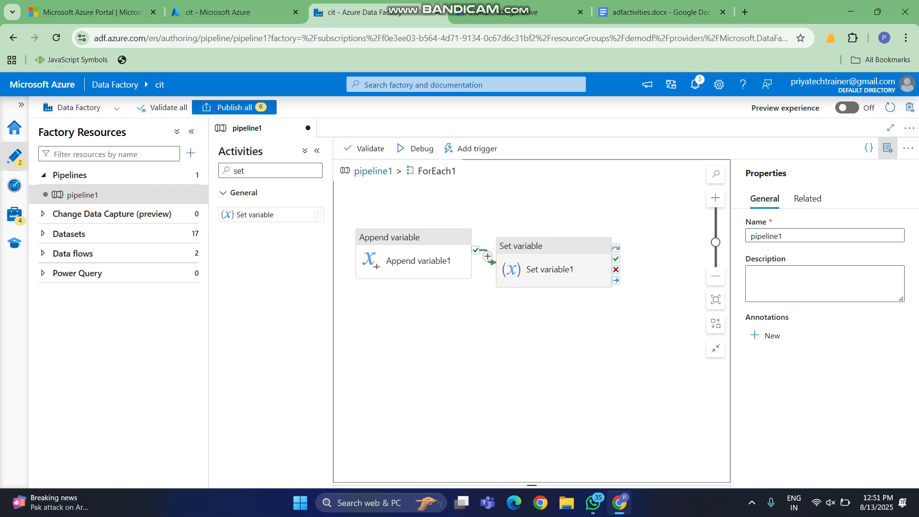